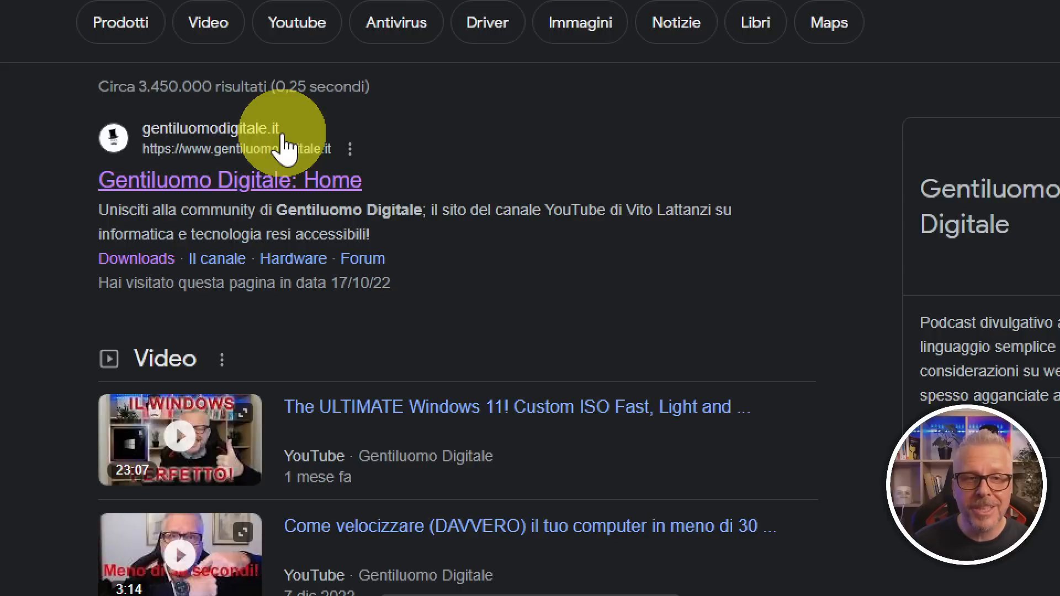
- Download the Macrium Reflect (solo 64 bit) archive from the Downloads page of the Gentiluomo Digitale website
left_click(249, 191)
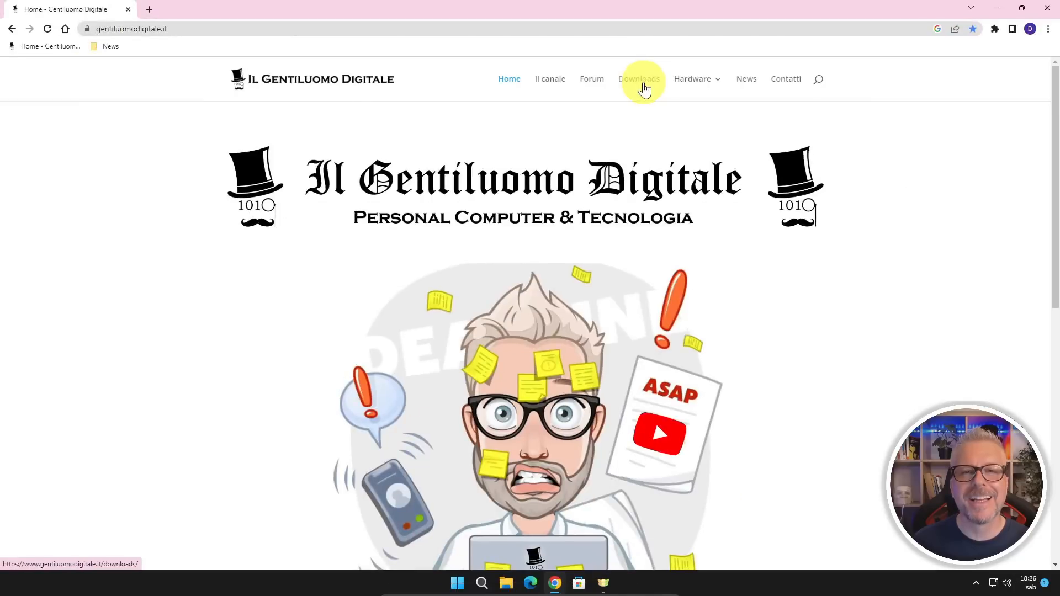
left_click(642, 81)
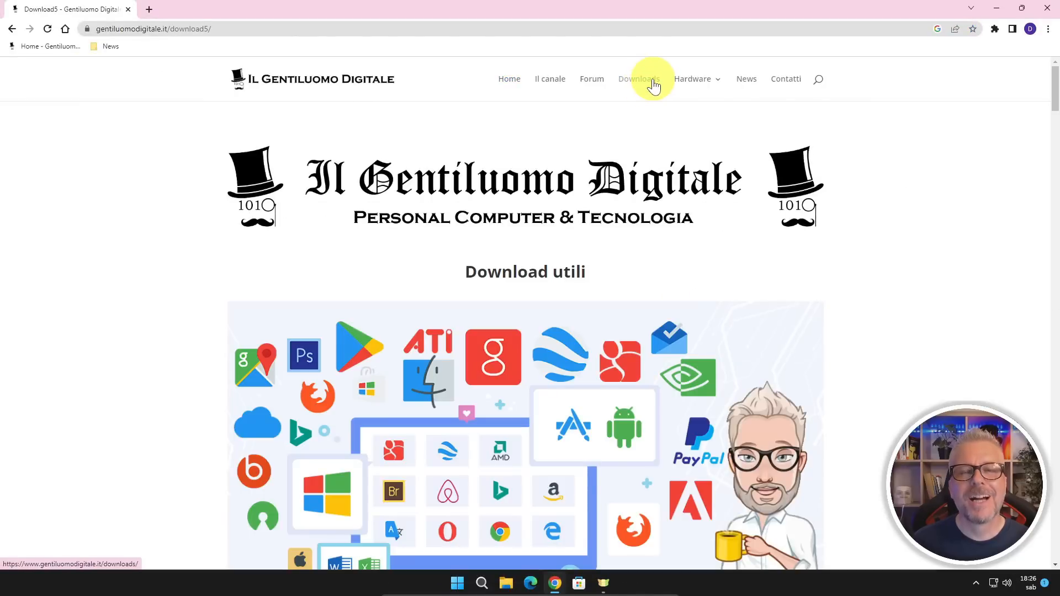
scroll(648, 105, "down", 10)
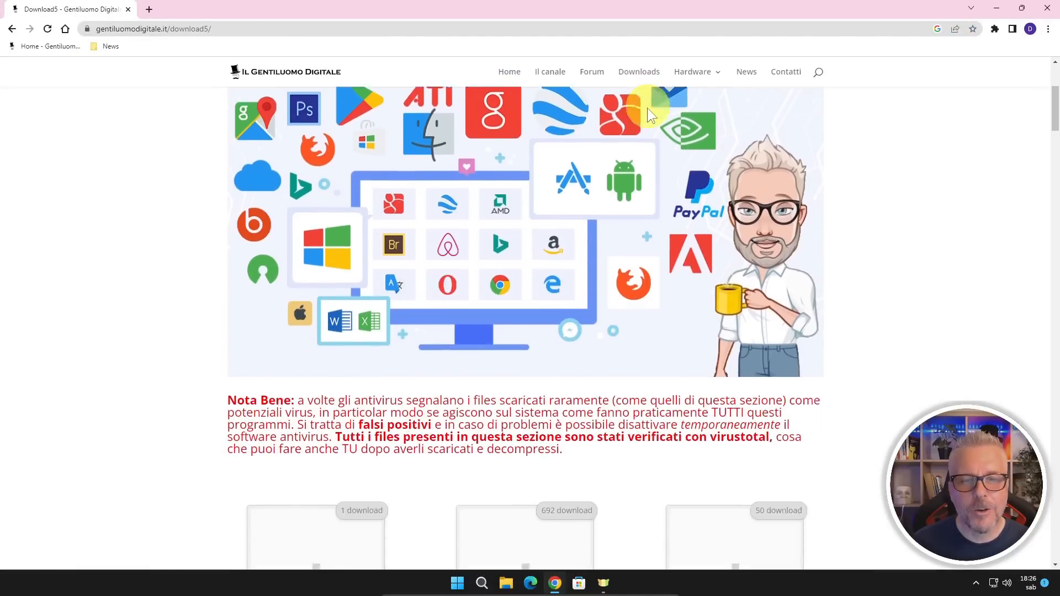
scroll(595, 174, "down", 5)
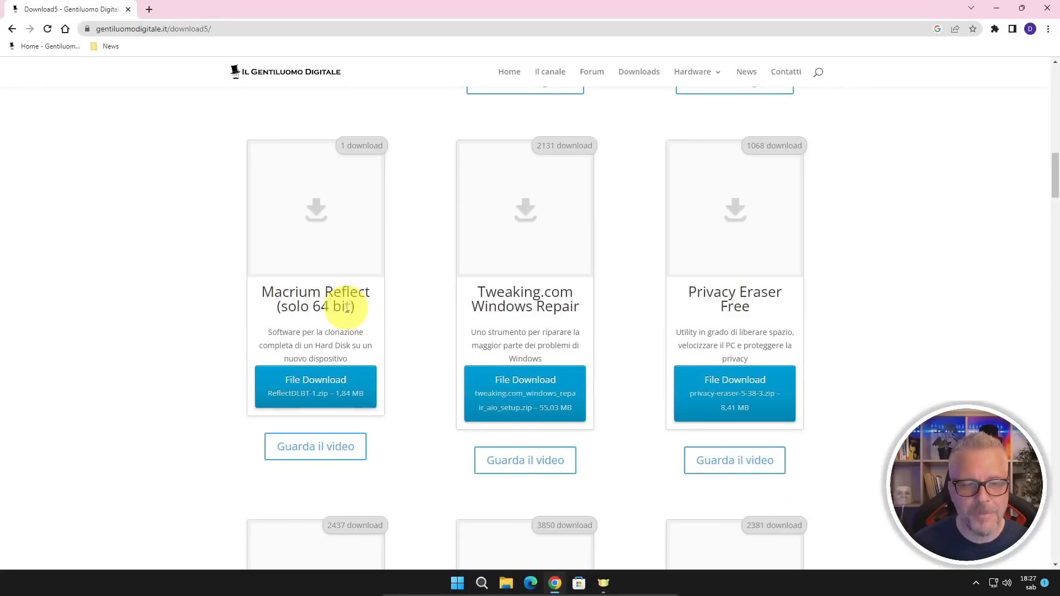
left_click(317, 388)
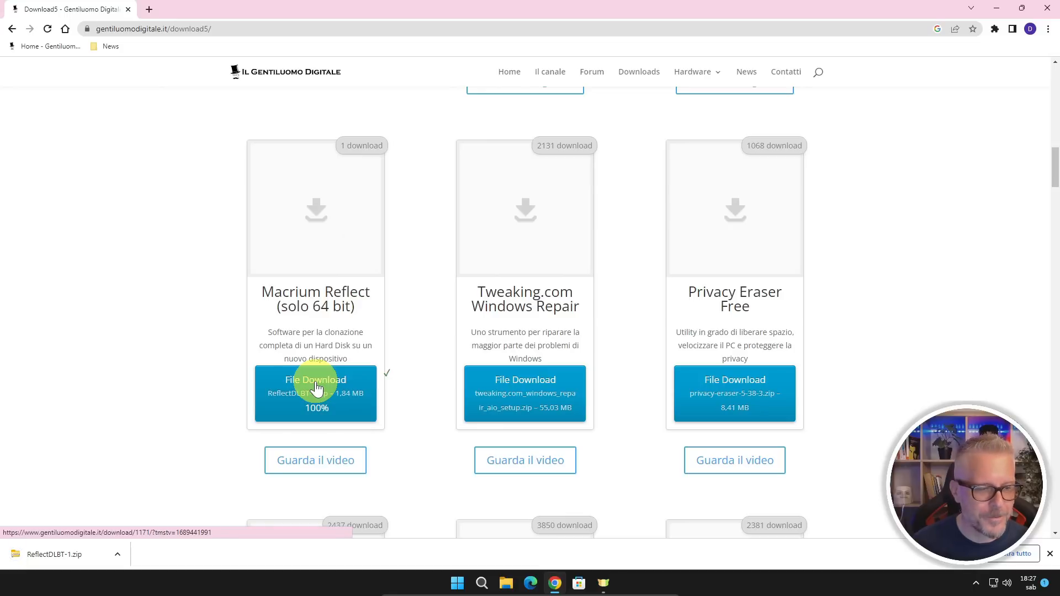
- Open the downloaded ReflectDLBT-1.zip, close the browser and run the ReflectDLBT application inside the archive
left_click(59, 557)
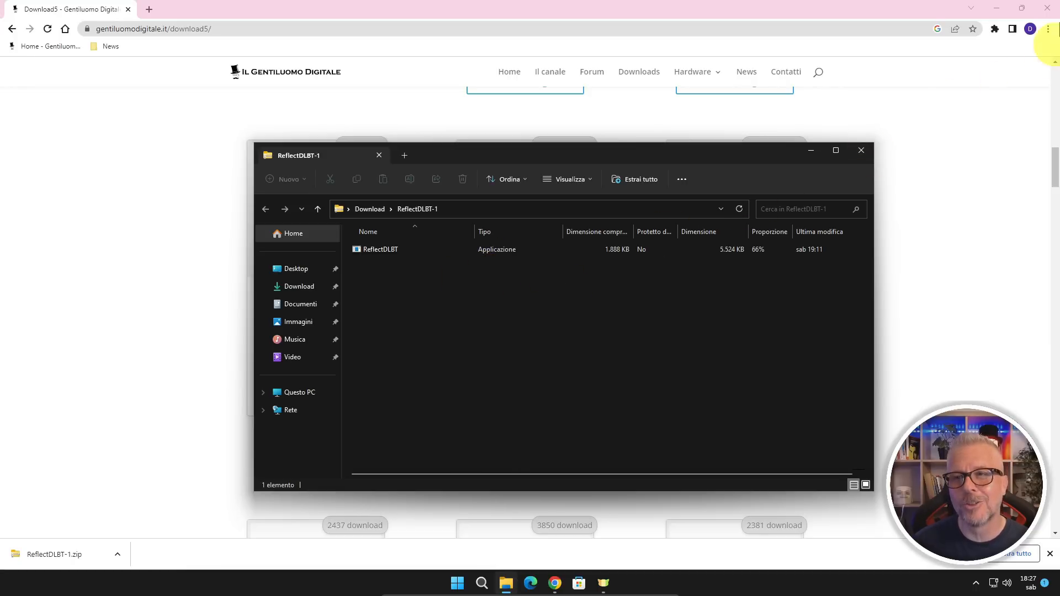
left_click(1049, 8)
left_click(389, 249)
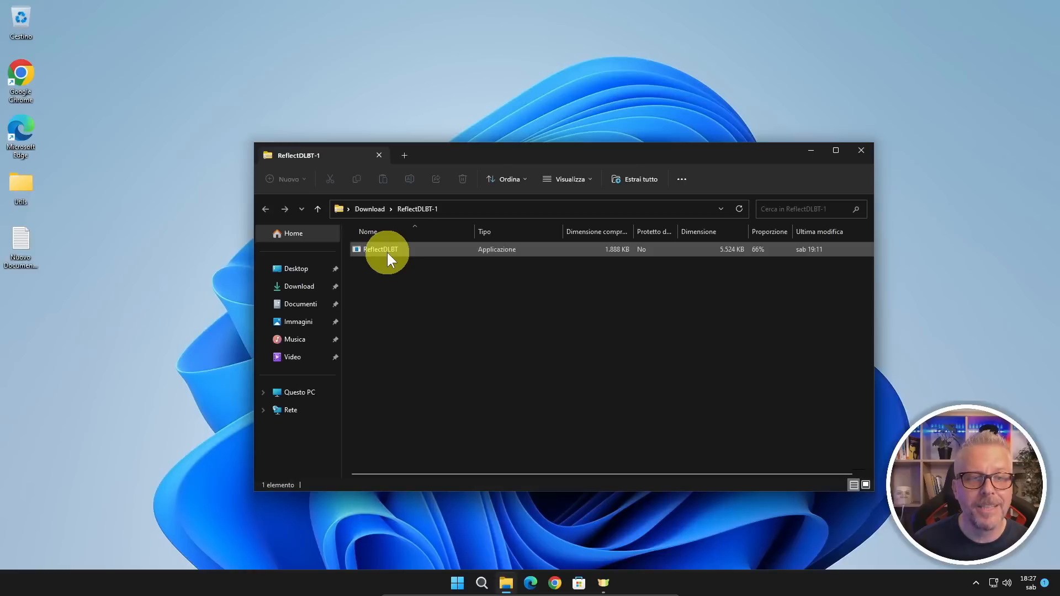
double_click(394, 255)
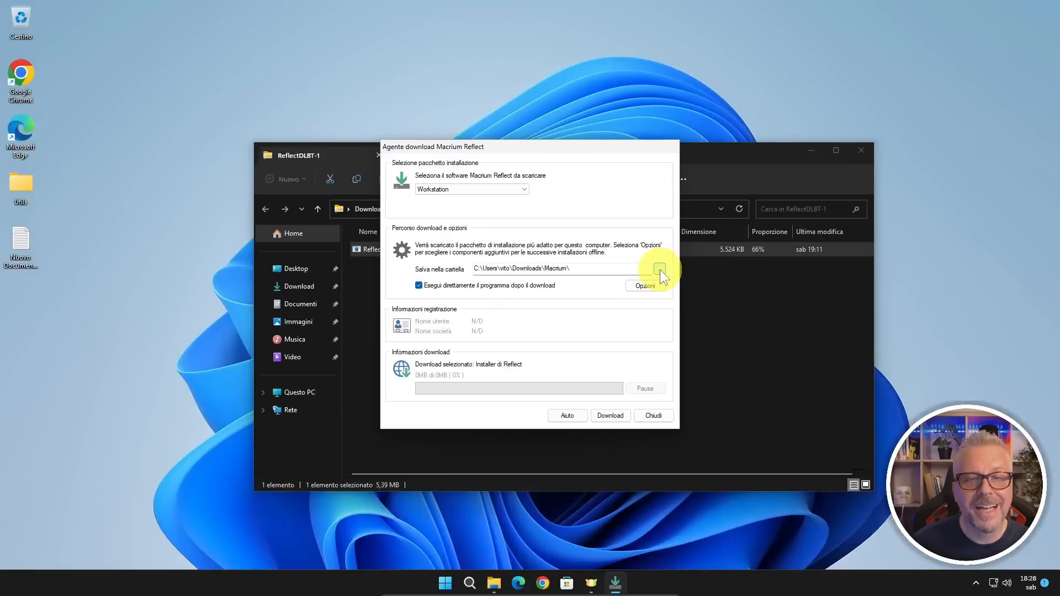
- Set the download agent's save folder to the Desktop, download the Workstation installer and close the archive window
left_click(655, 269)
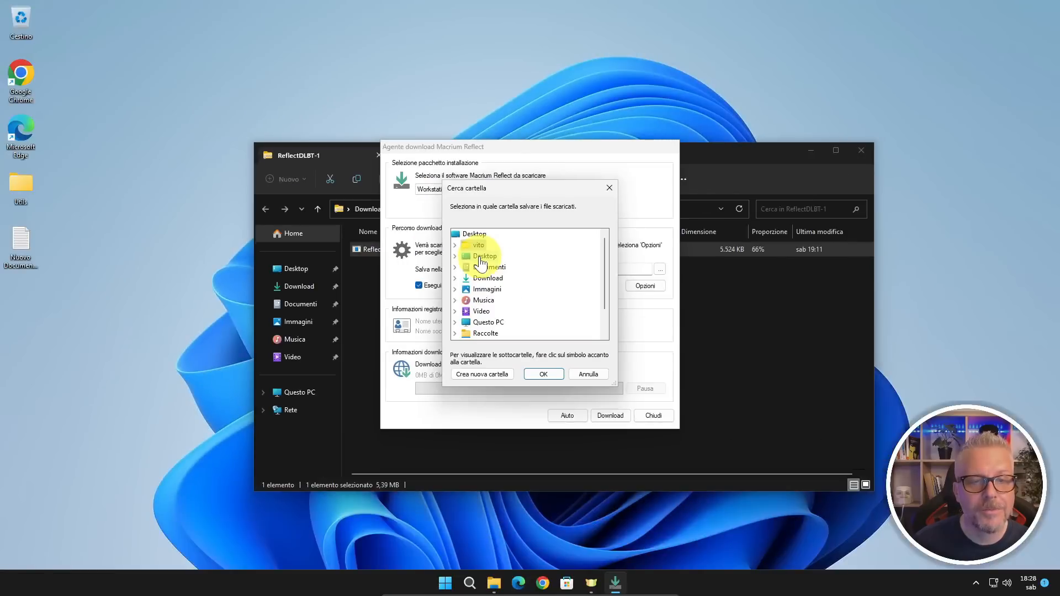
double_click(483, 258)
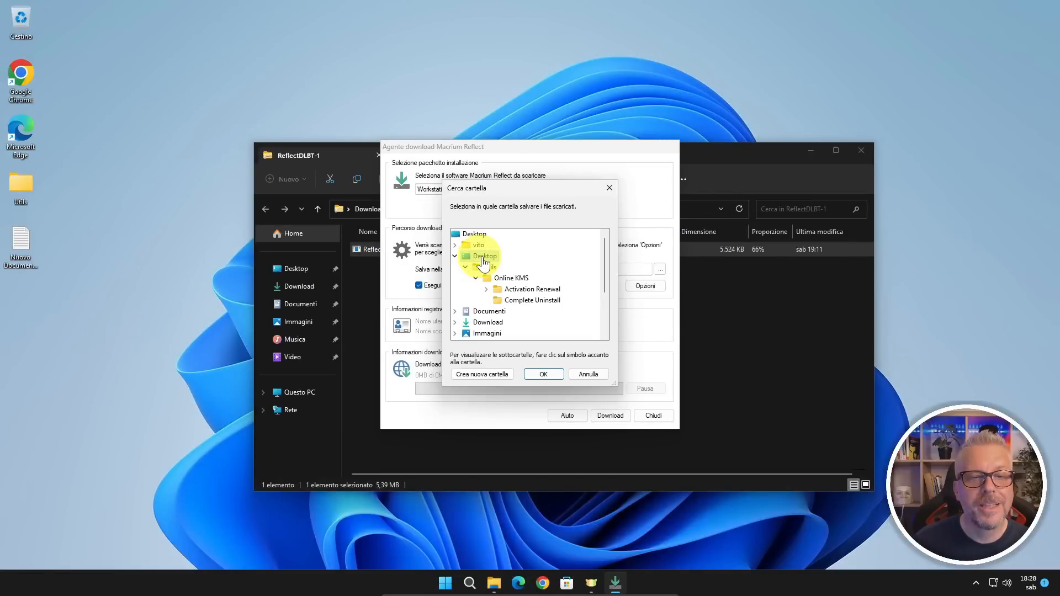
left_click(543, 374)
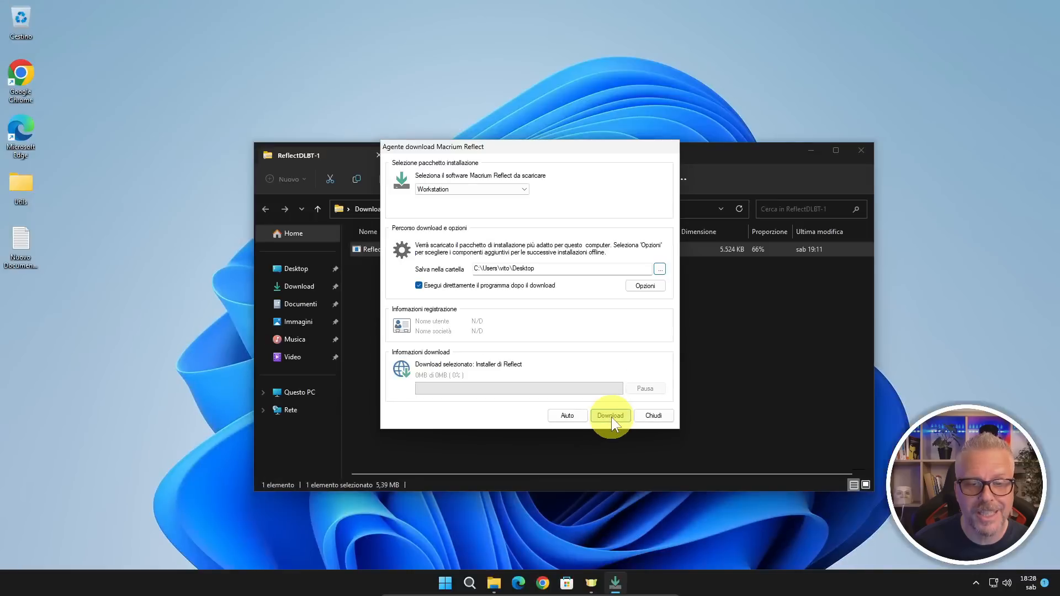
left_click(614, 425)
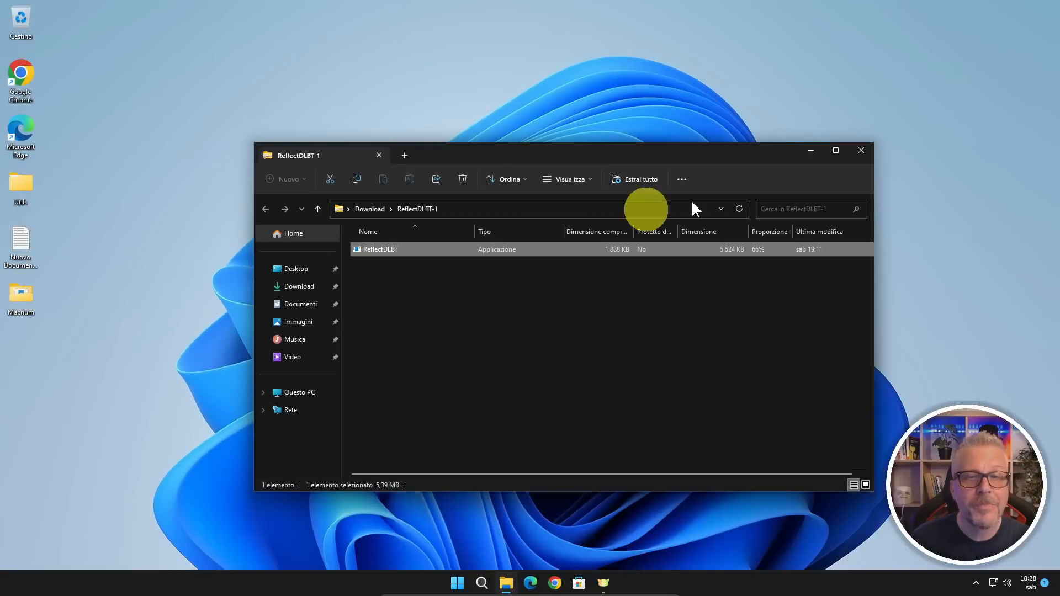
left_click(859, 150)
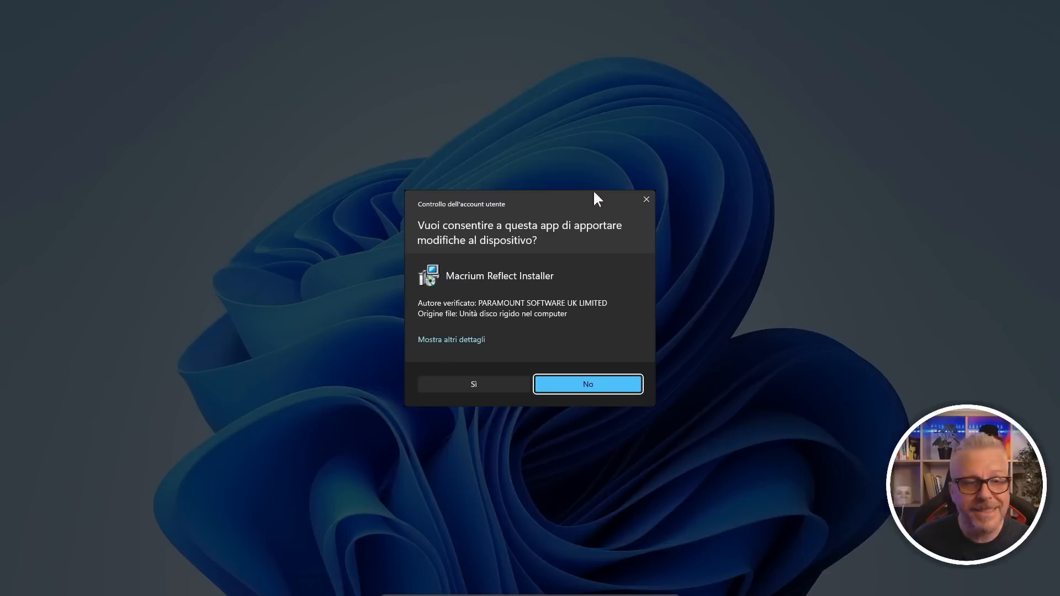
- Allow the Macrium Reflect installer to make changes and accept the licence agreement terms in the setup wizard
left_click(474, 384)
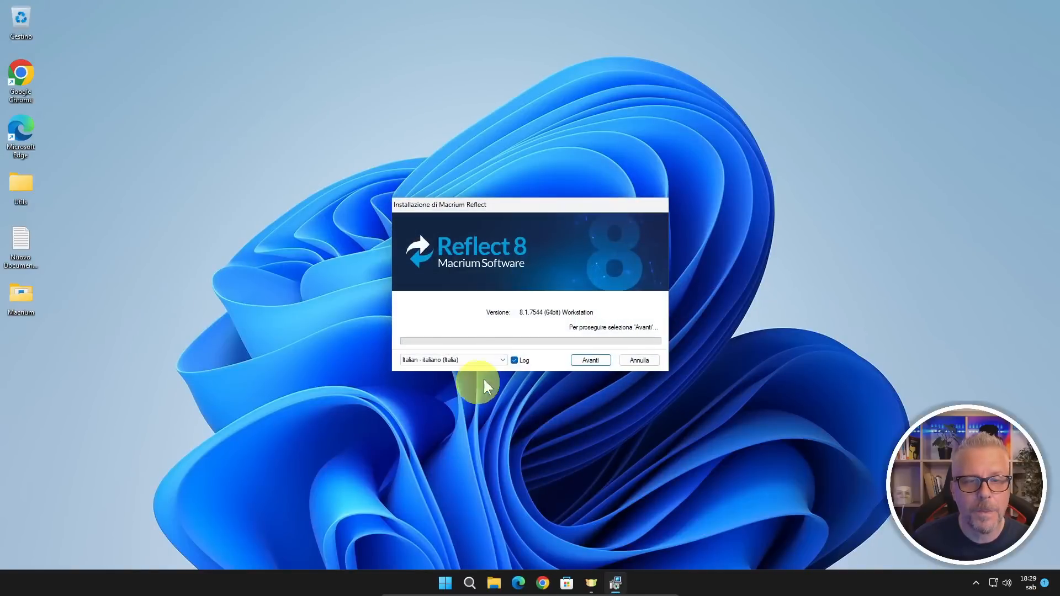
left_click(589, 359)
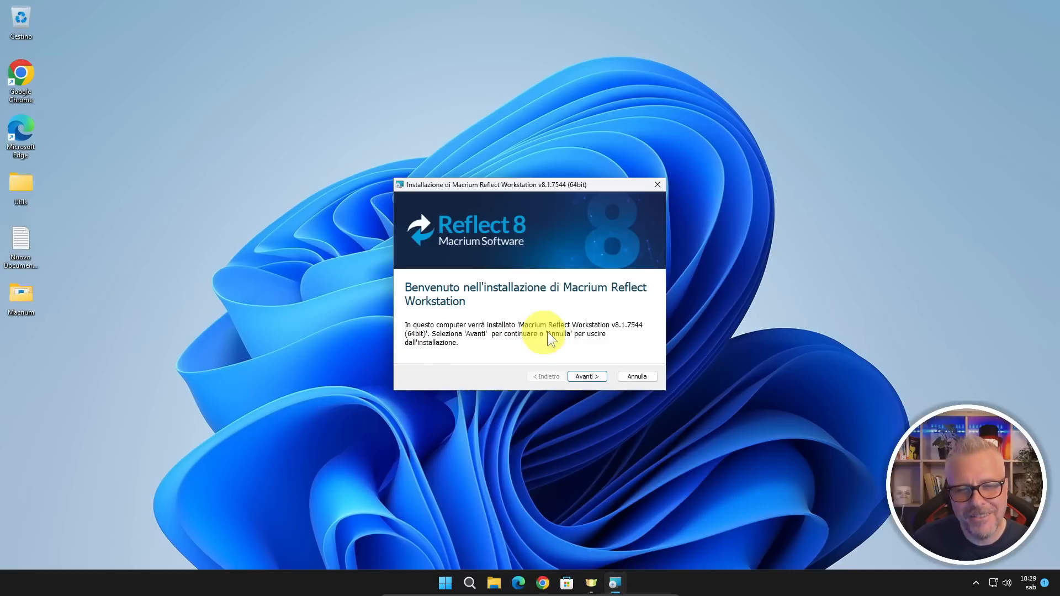
left_click(589, 376)
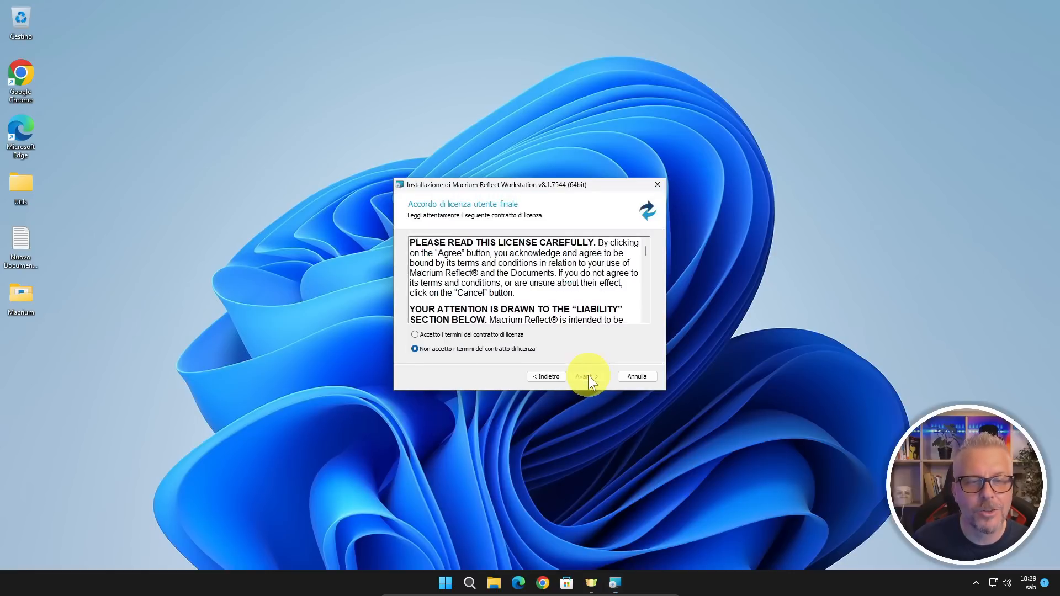
left_click(480, 335)
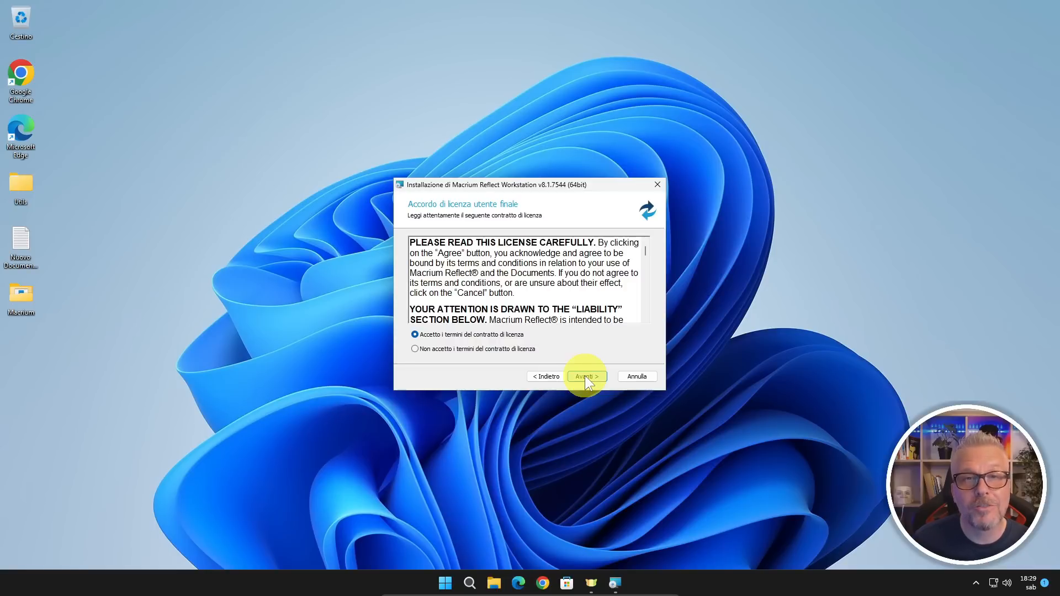
left_click(585, 376)
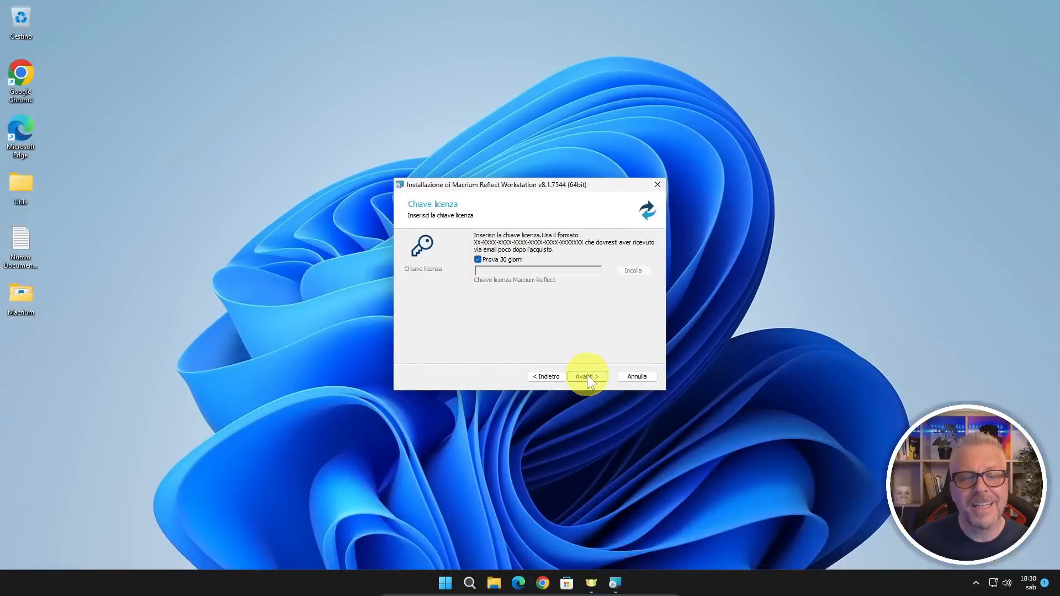
- Continue with the 30-day trial, enter the registration e-mail address and request a registration code
left_click(586, 377)
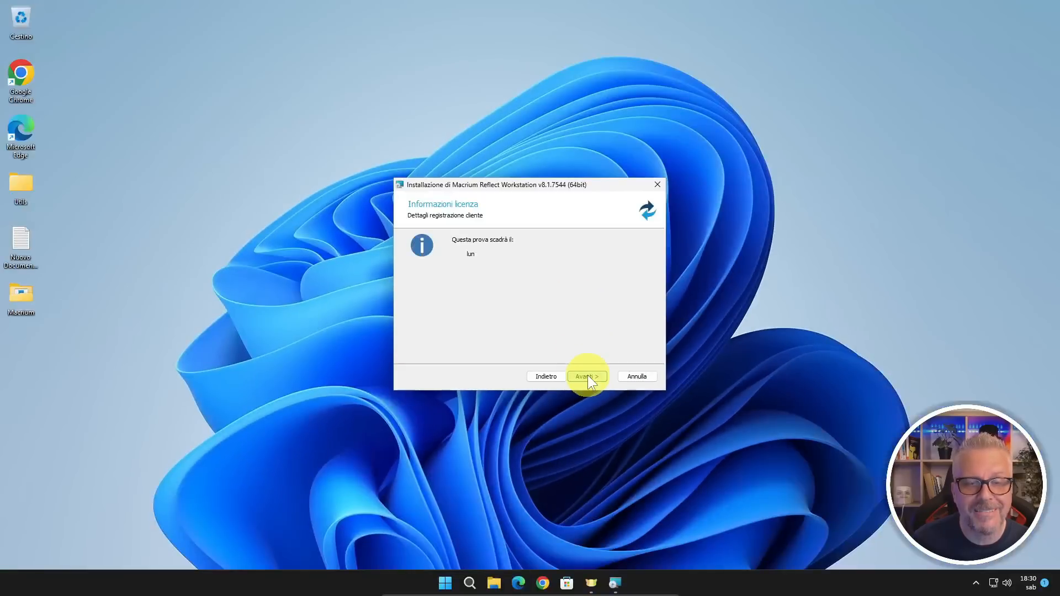
left_click(588, 377)
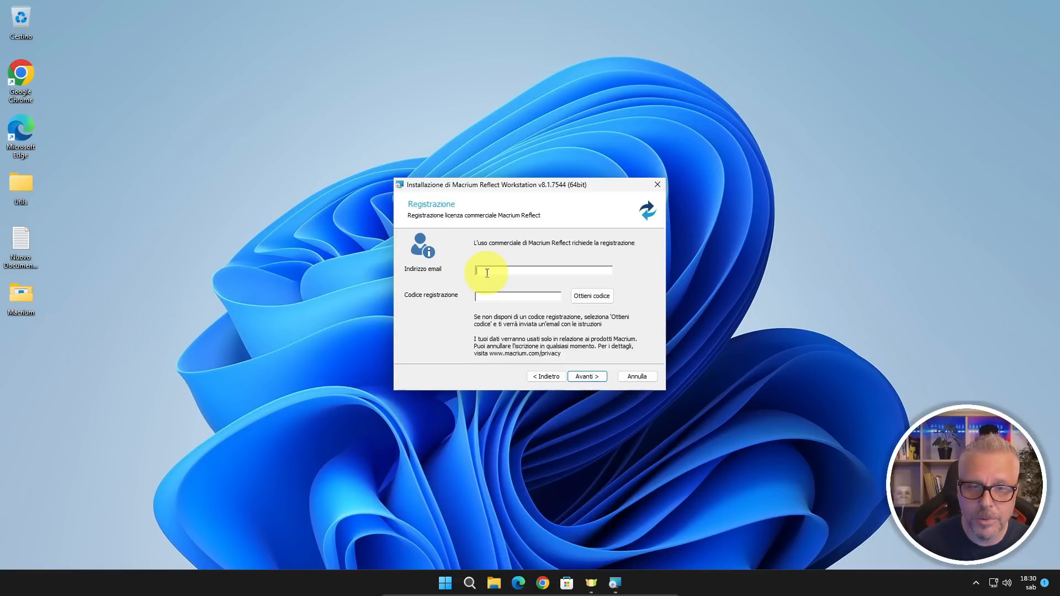
key("ctrl+v")
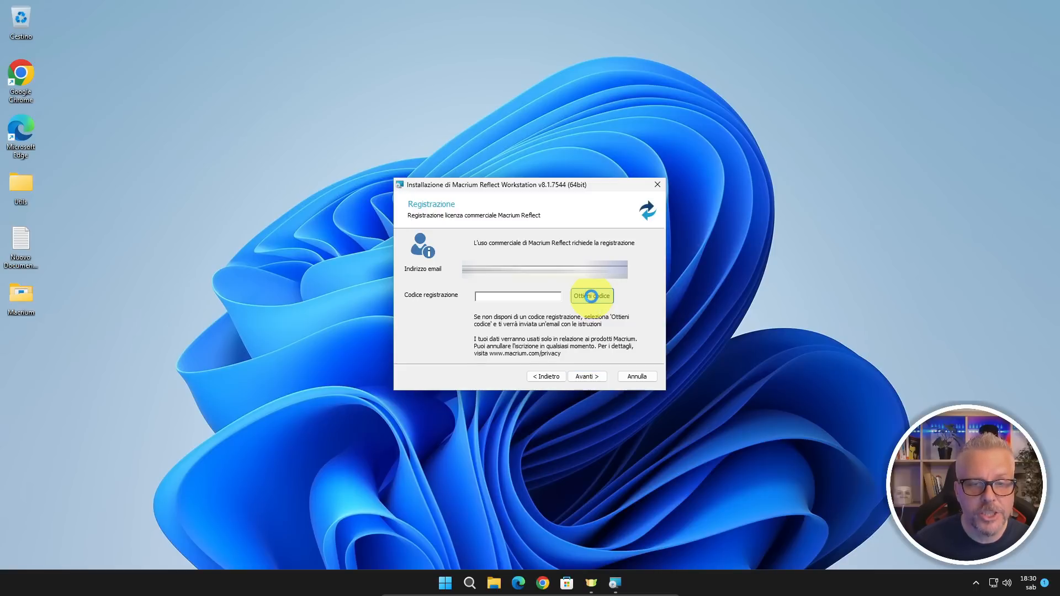
left_click(591, 296)
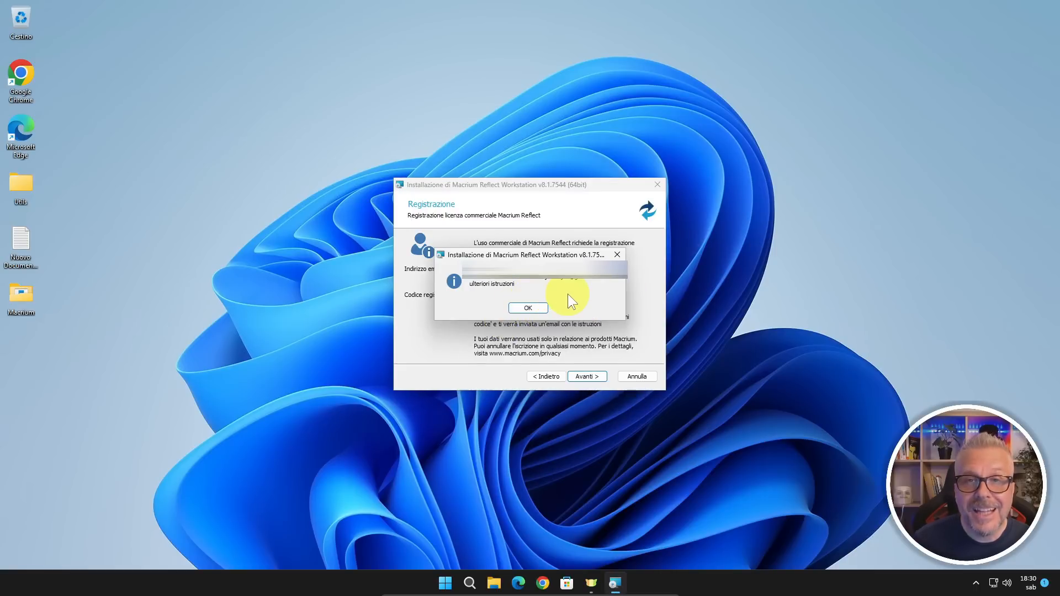
left_click(533, 309)
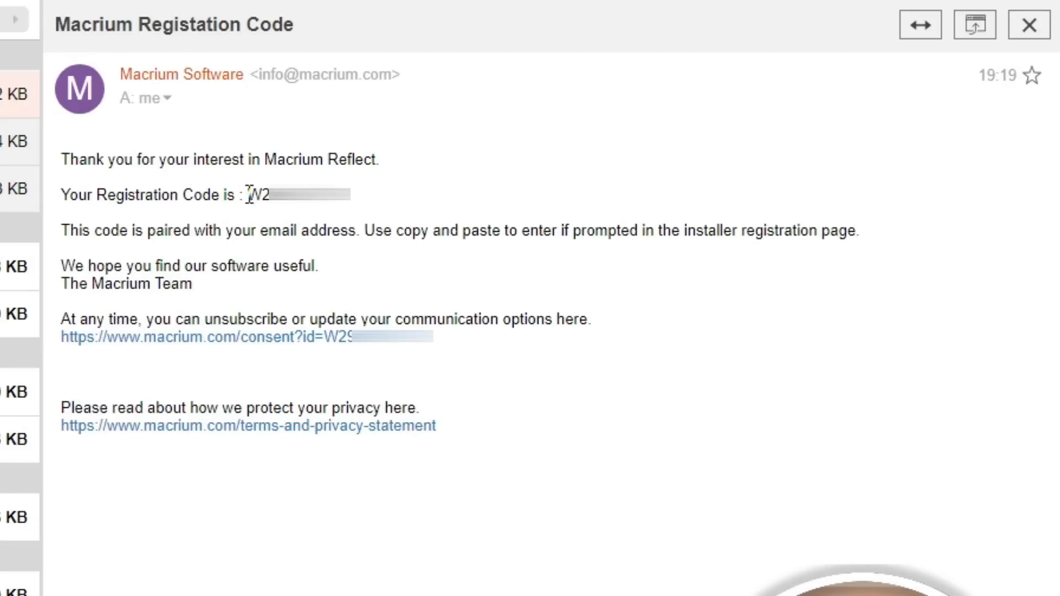
- Copy the registration code from the Macrium e-mail, paste it into the installer's registration code field and continue
left_click_drag(248, 194, 350, 201)
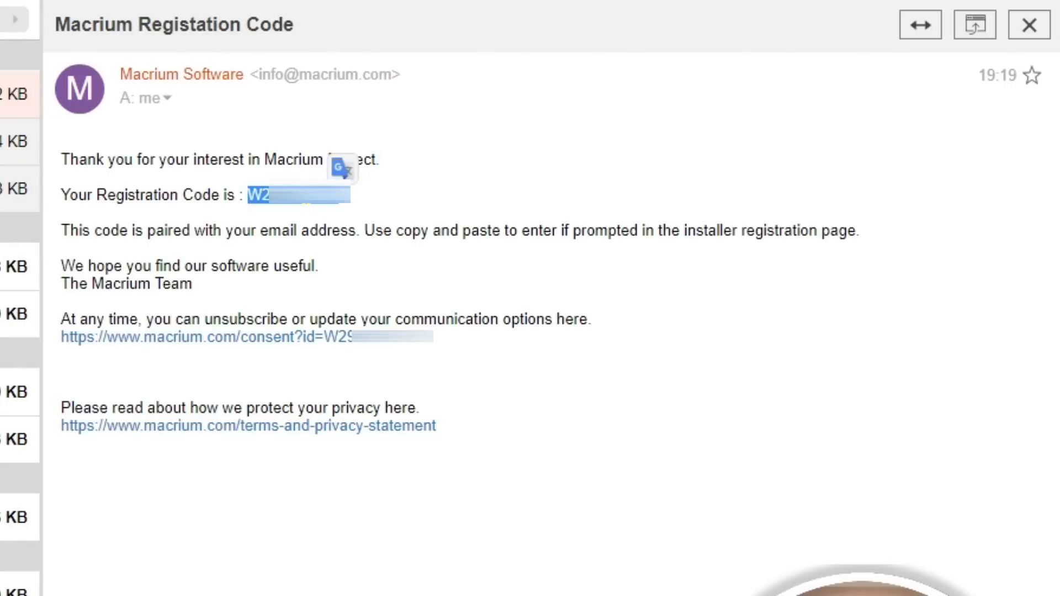
right_click(304, 194)
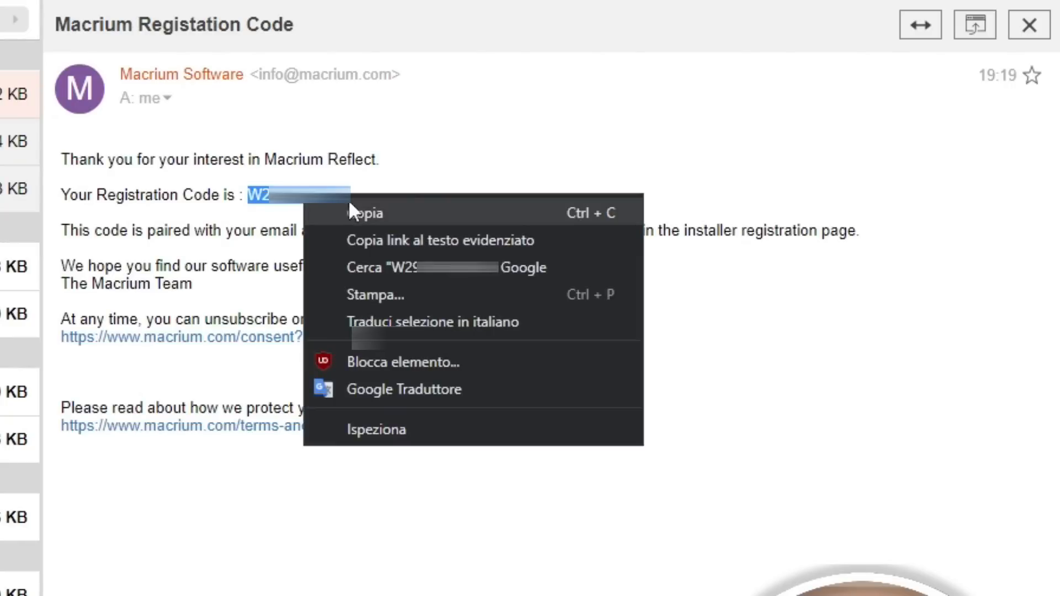
left_click(355, 212)
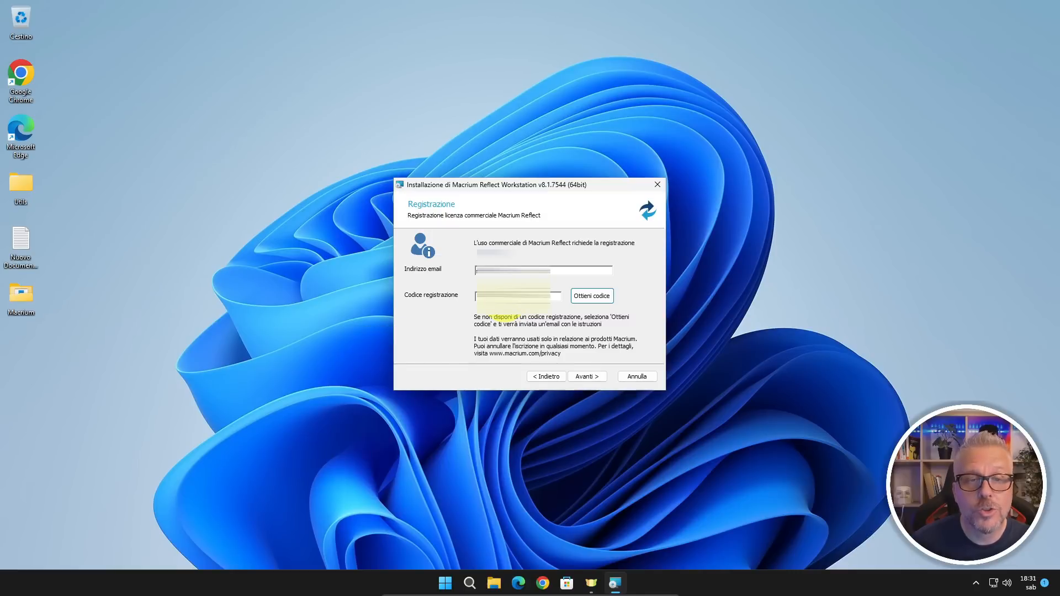
left_click(505, 297)
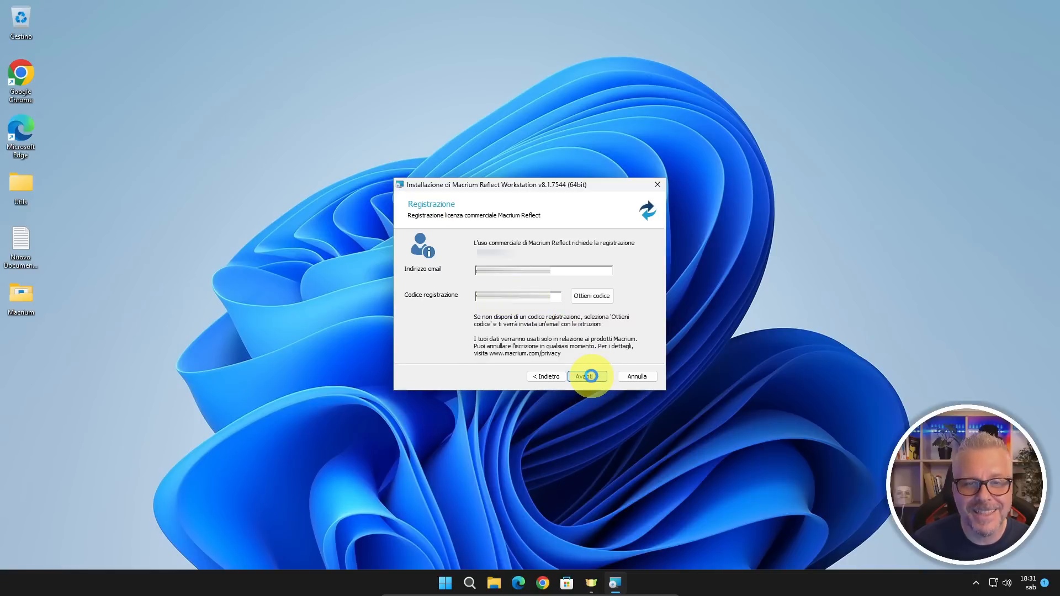
left_click(591, 376)
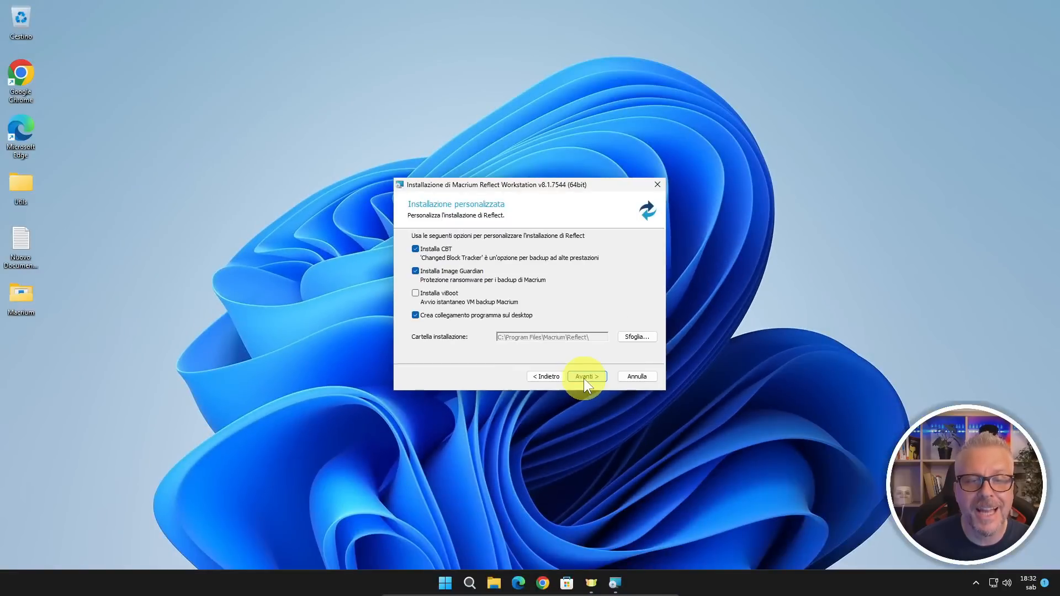
- Install Macrium Reflect Workstation with the default components and folder, finish the wizard and restart the system
left_click(584, 379)
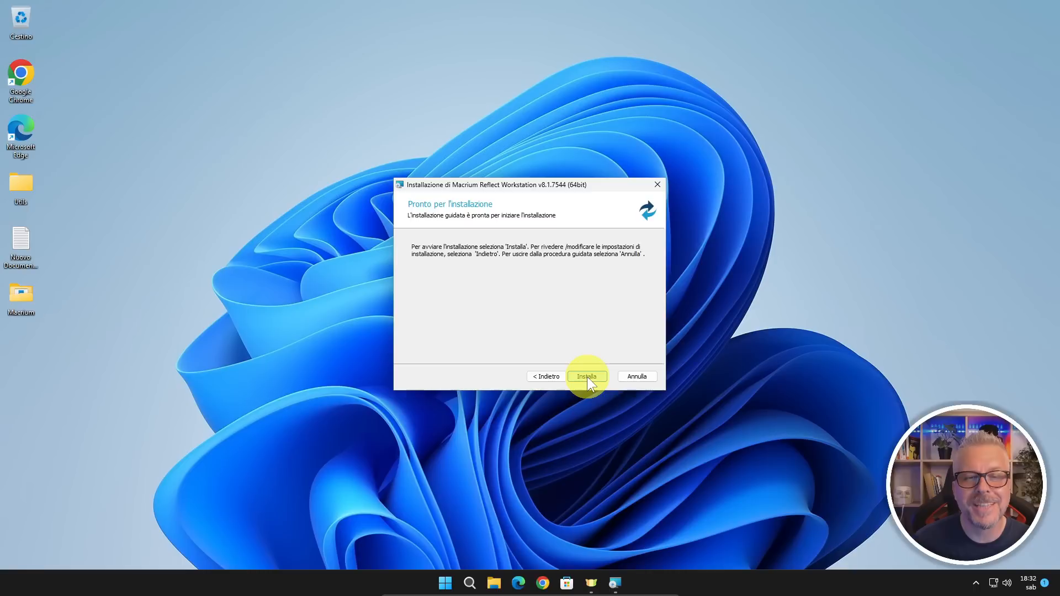
left_click(588, 378)
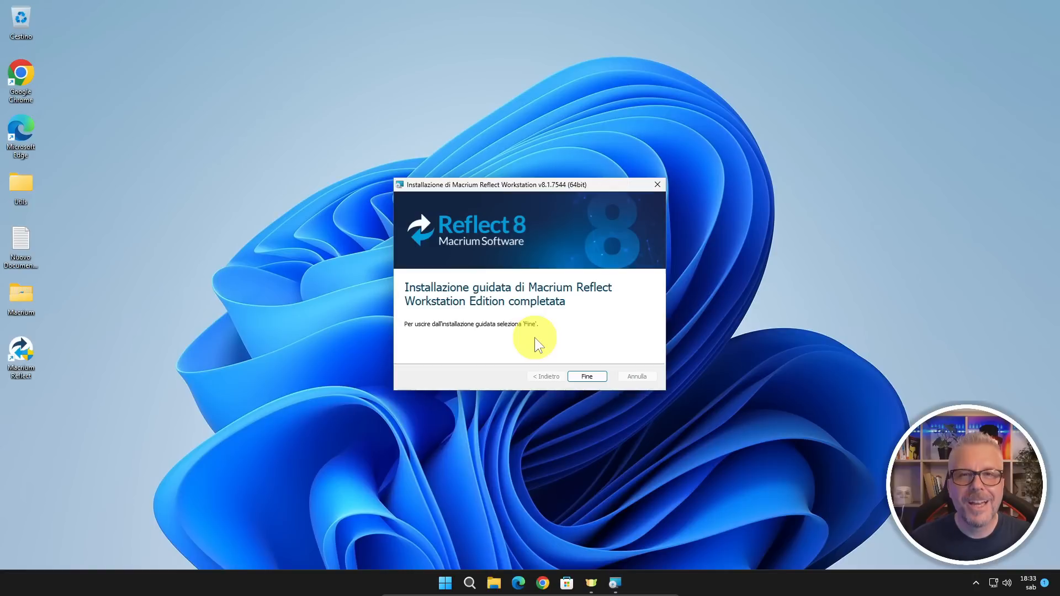
left_click(585, 376)
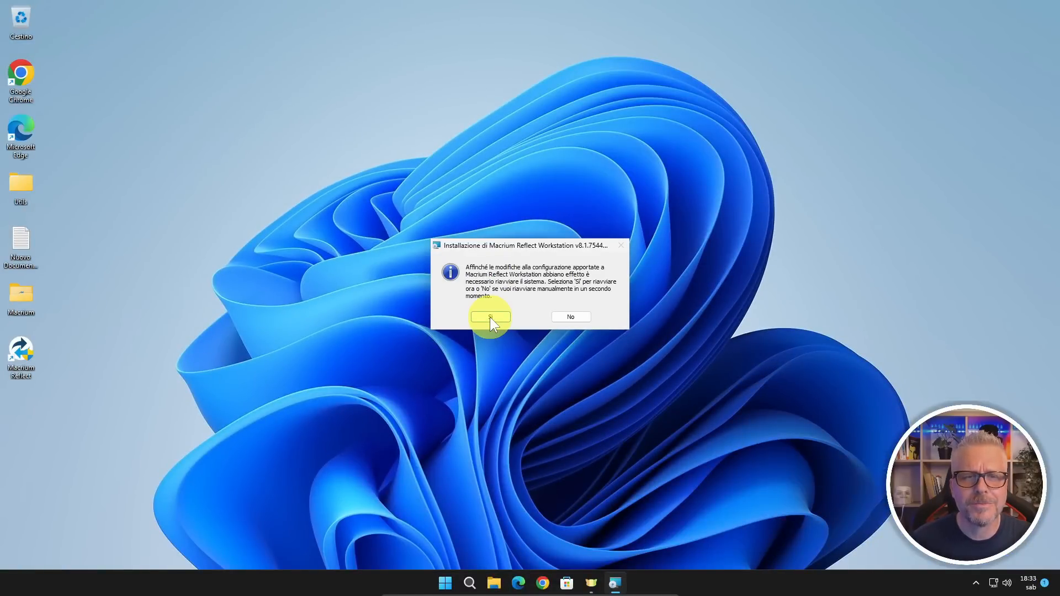
left_click(489, 317)
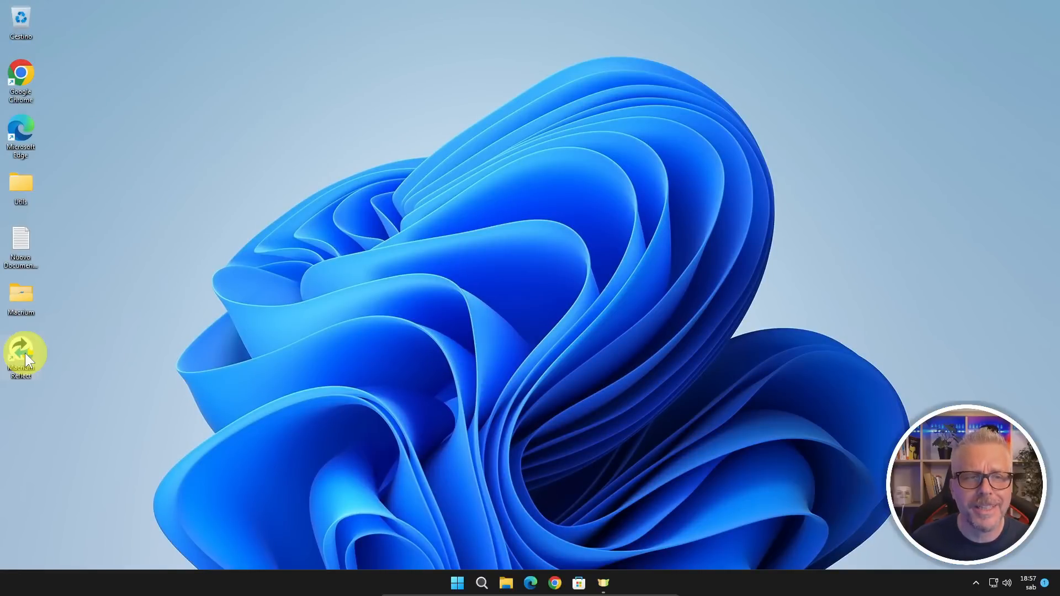
- Launch Macrium Reflect, allow it to make changes to the device and set the interface theme to Tema chiaro
double_click(25, 353)
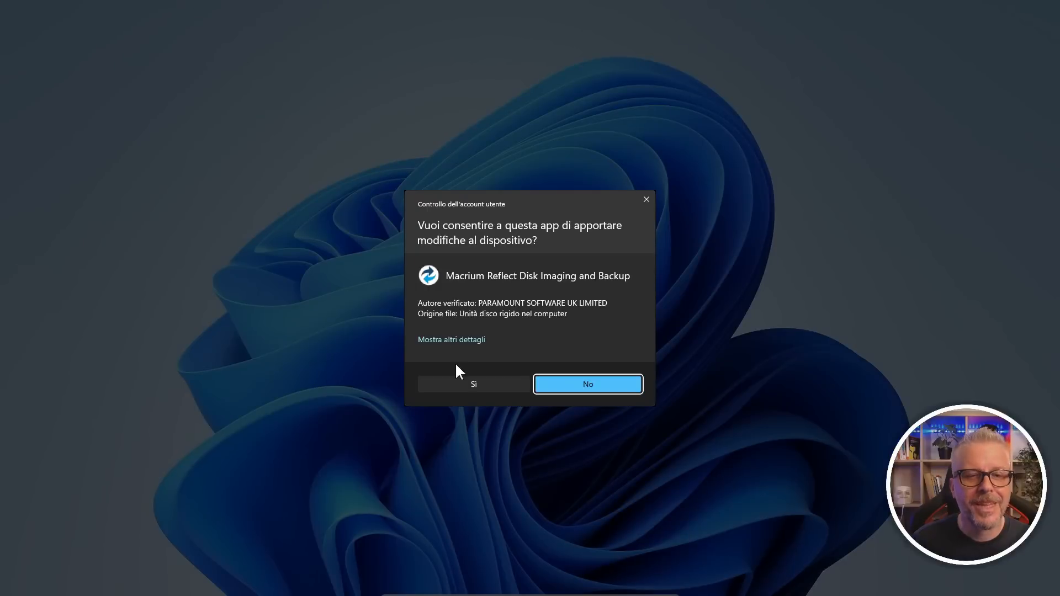
left_click(479, 385)
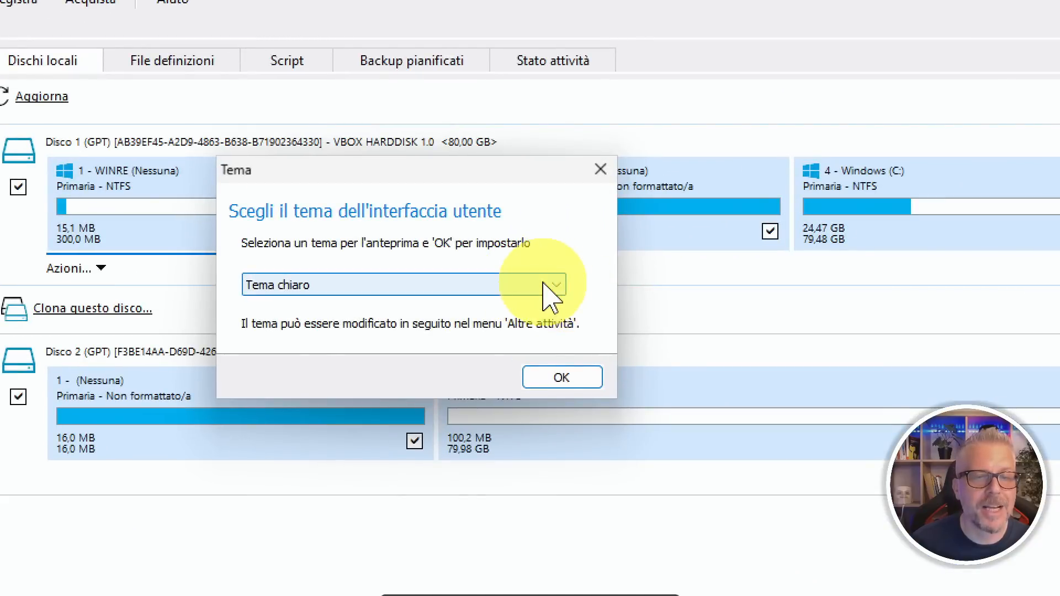
left_click(543, 283)
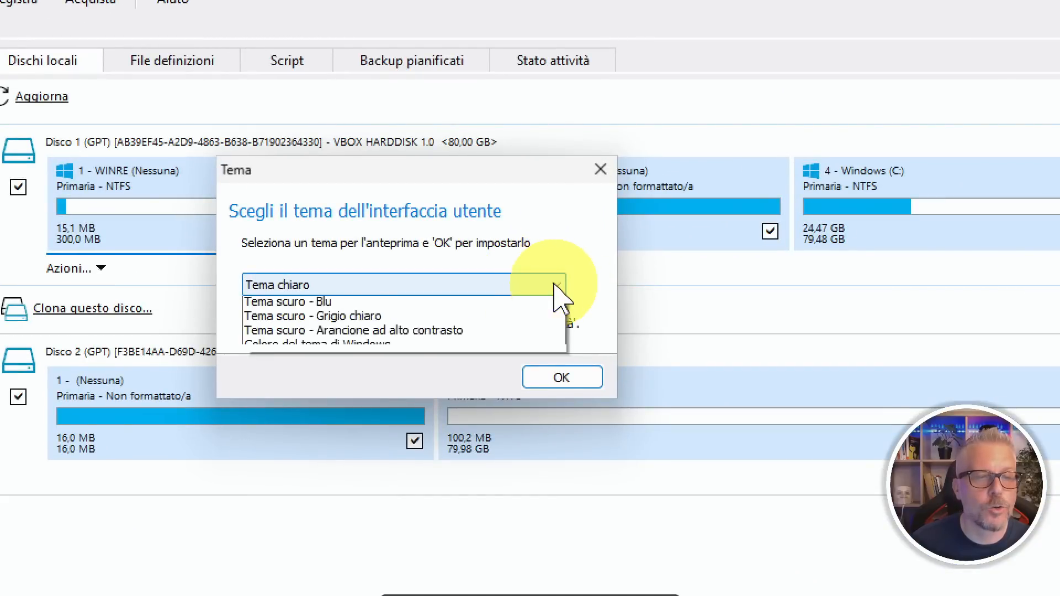
left_click(421, 305)
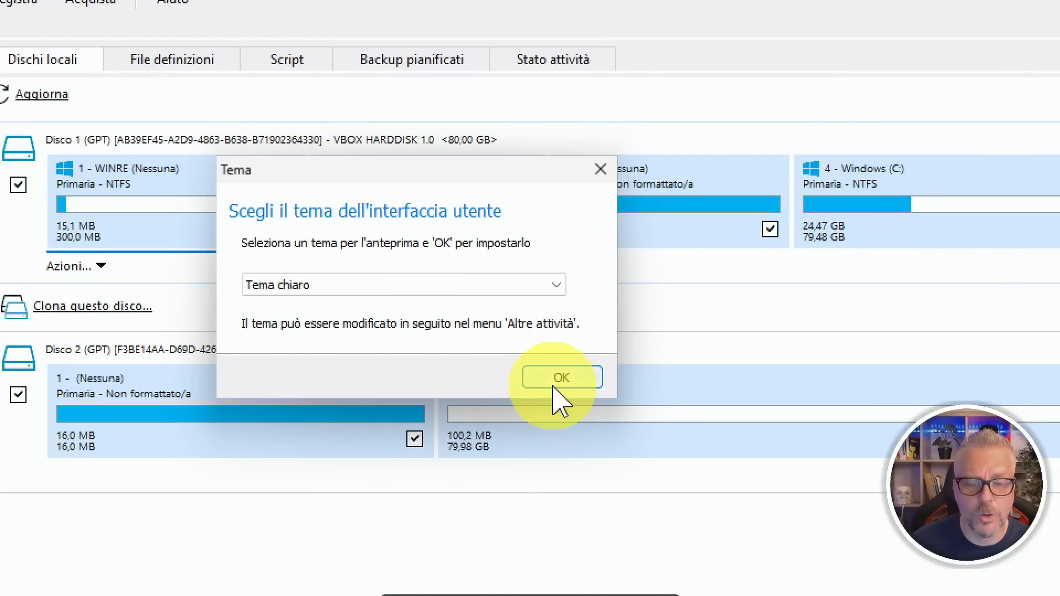
left_click(555, 381)
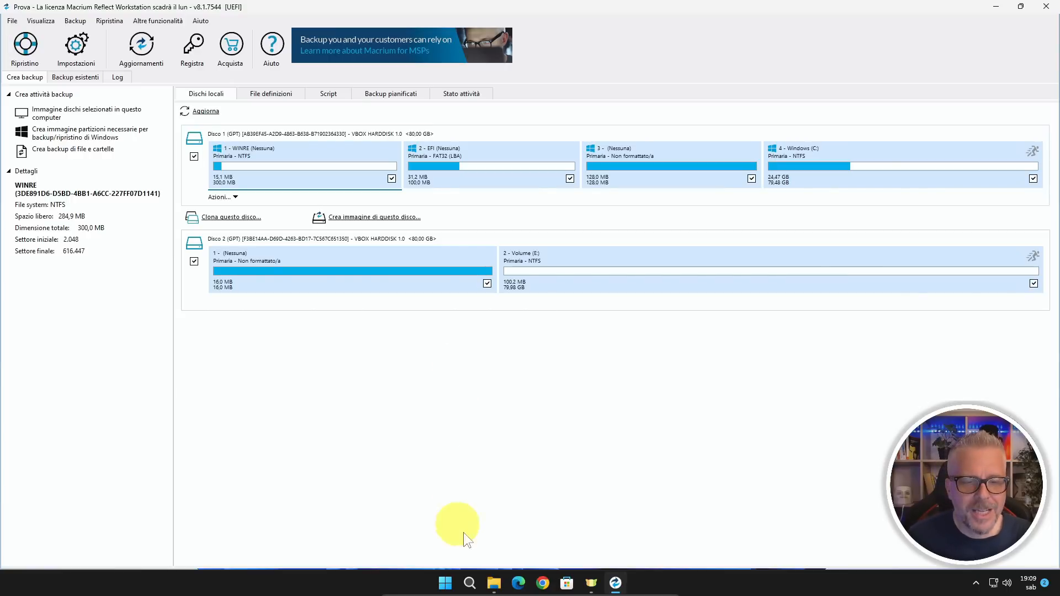
- Check the available drives in File Explorer and start cloning Disco 1 in Macrium Reflect with Disco 2 as the destination
left_click(494, 590)
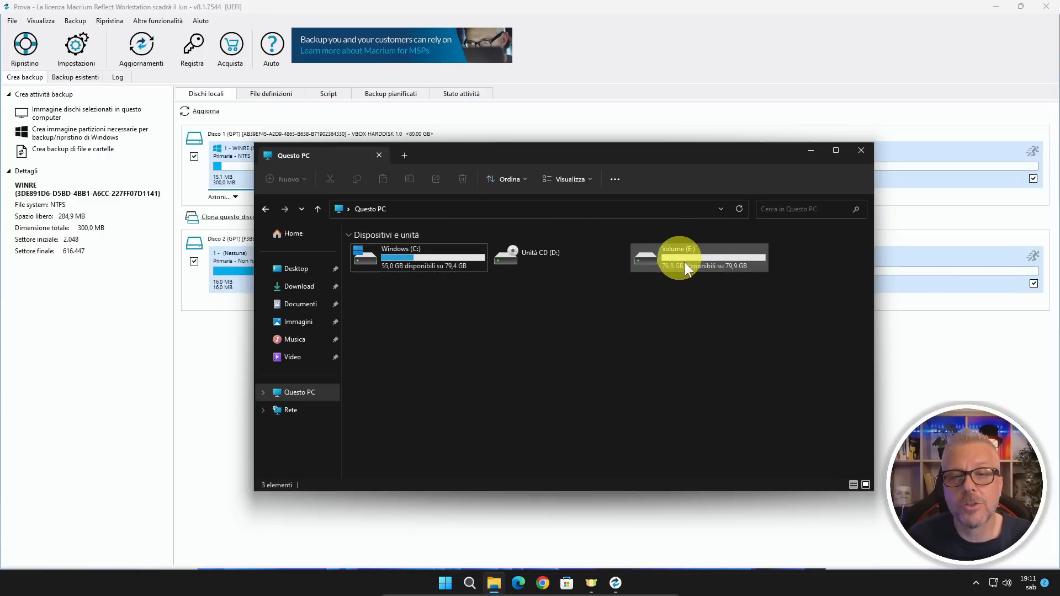
left_click(813, 149)
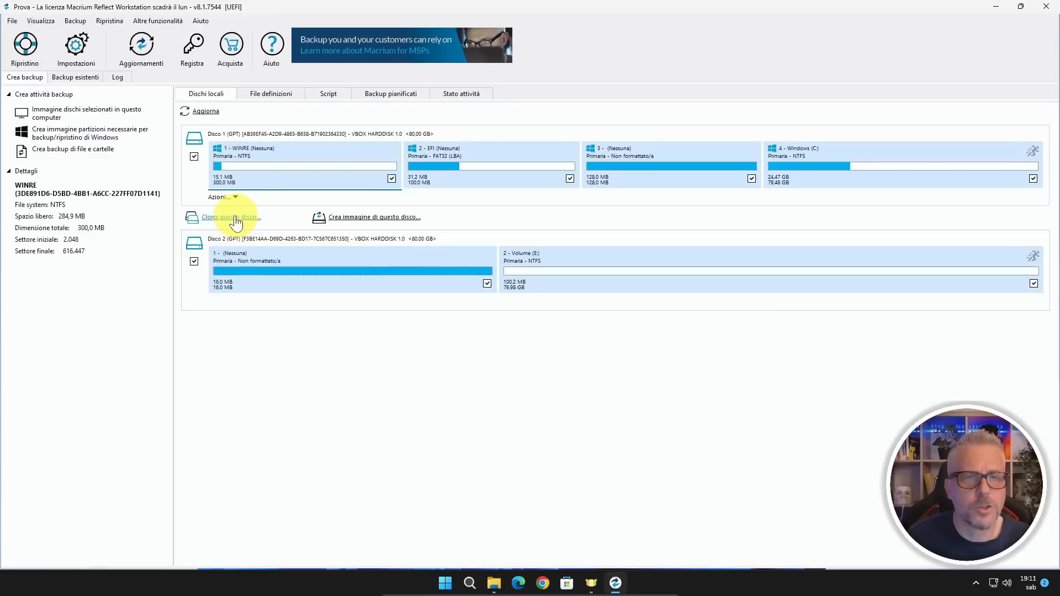
left_click(228, 219)
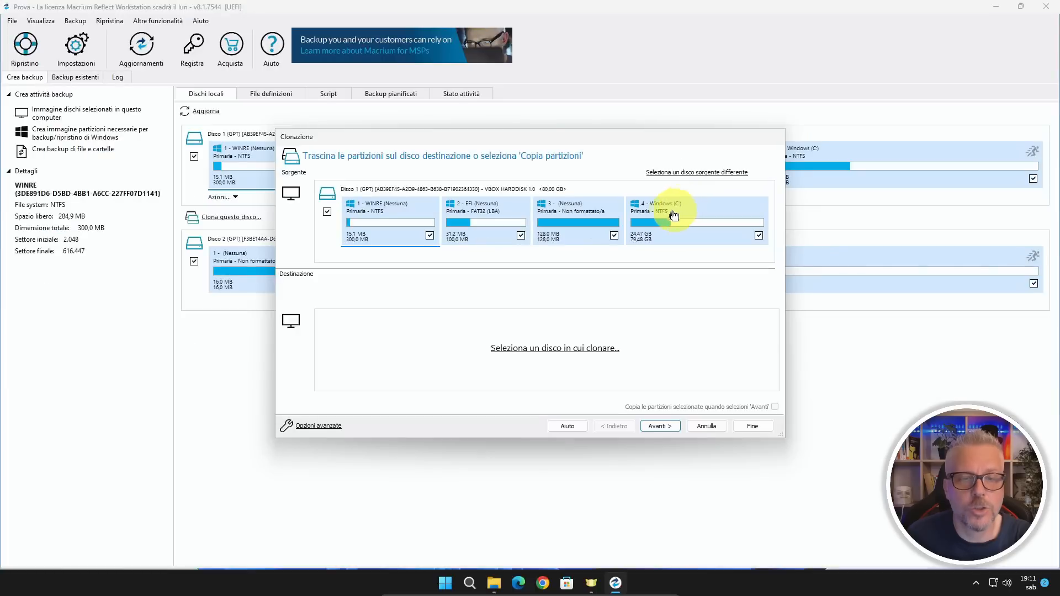
left_click(566, 349)
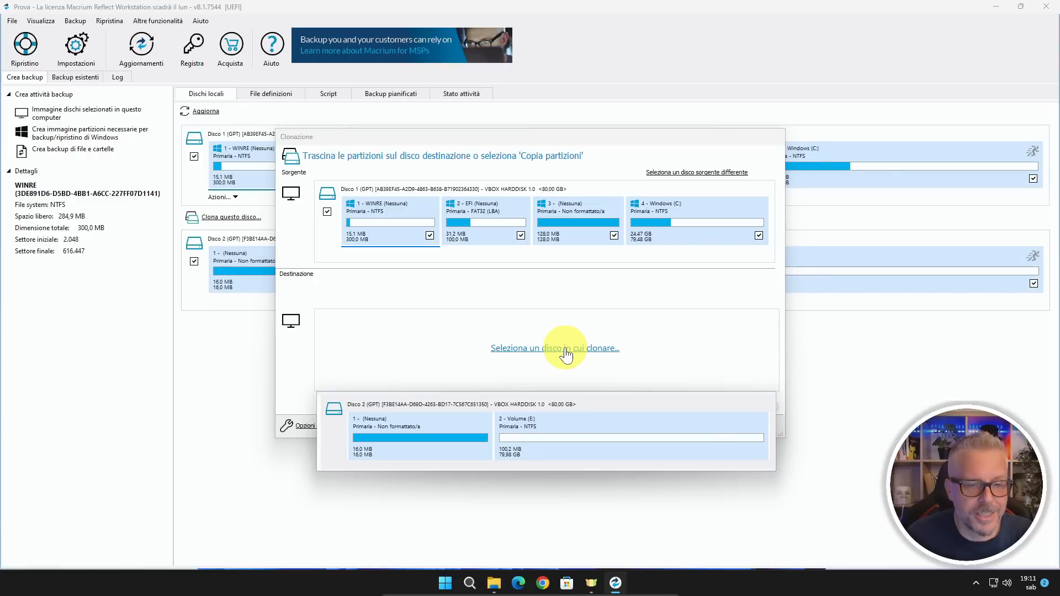
left_click(555, 437)
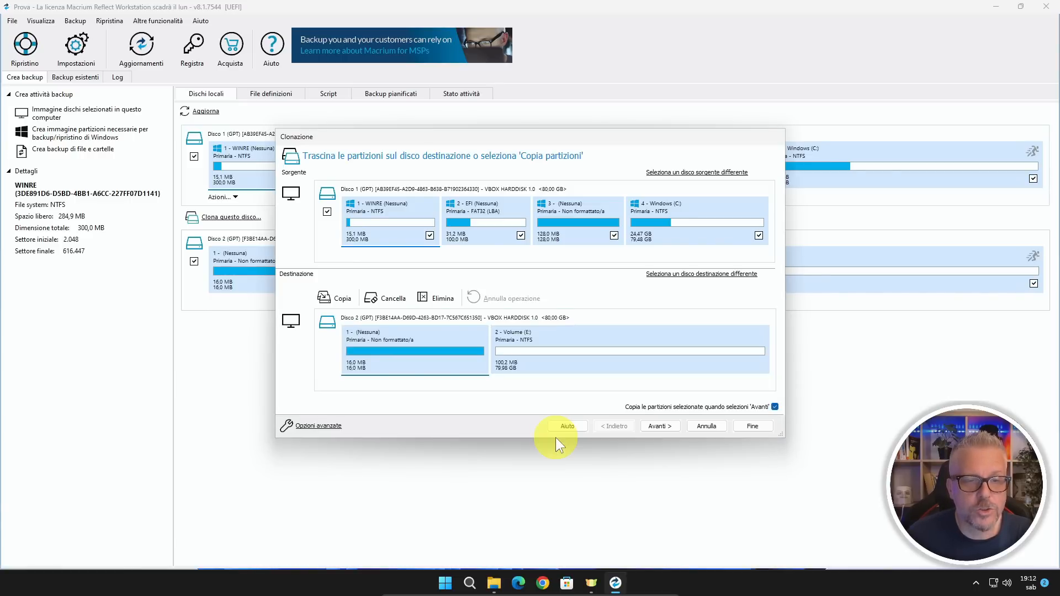
- Complete the clone wizard without a schedule, review its summary and run the clone now, saving the XML definition as Mio clone
left_click(664, 428)
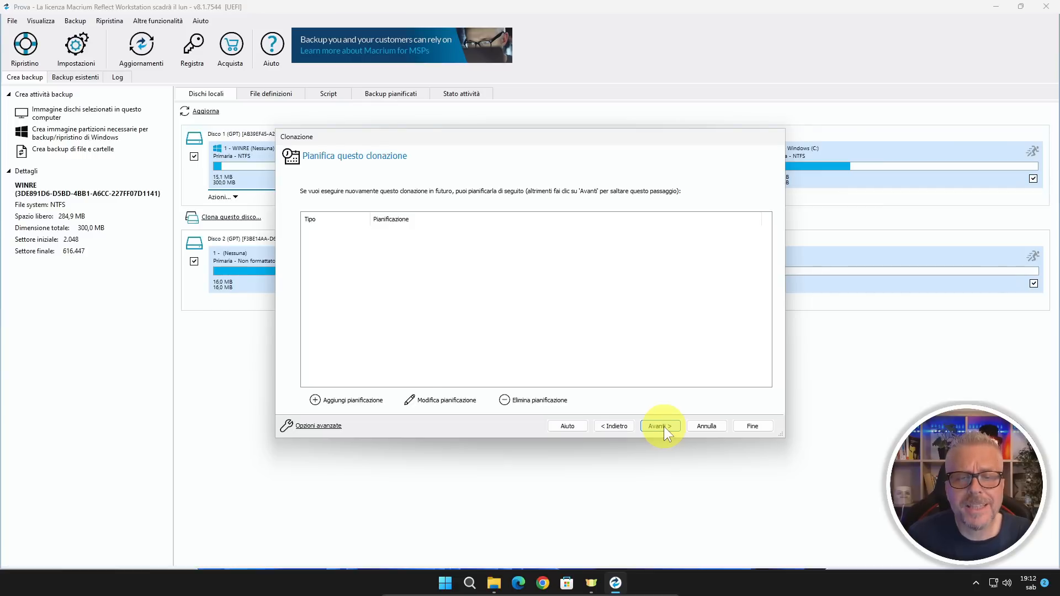
left_click(663, 426)
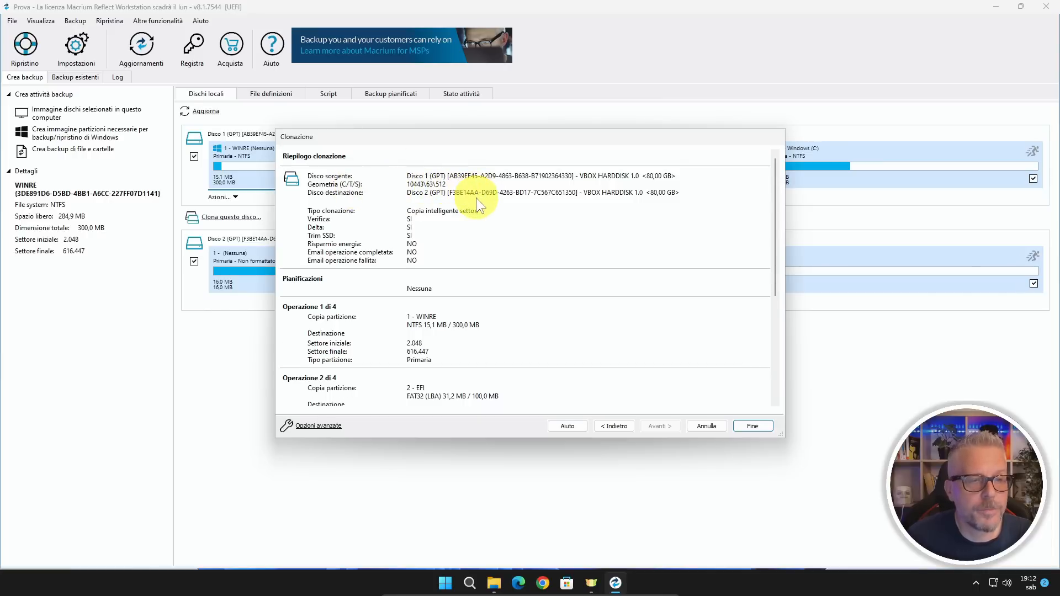
scroll(476, 197, "down", 3)
scroll(333, 255, "down", 2)
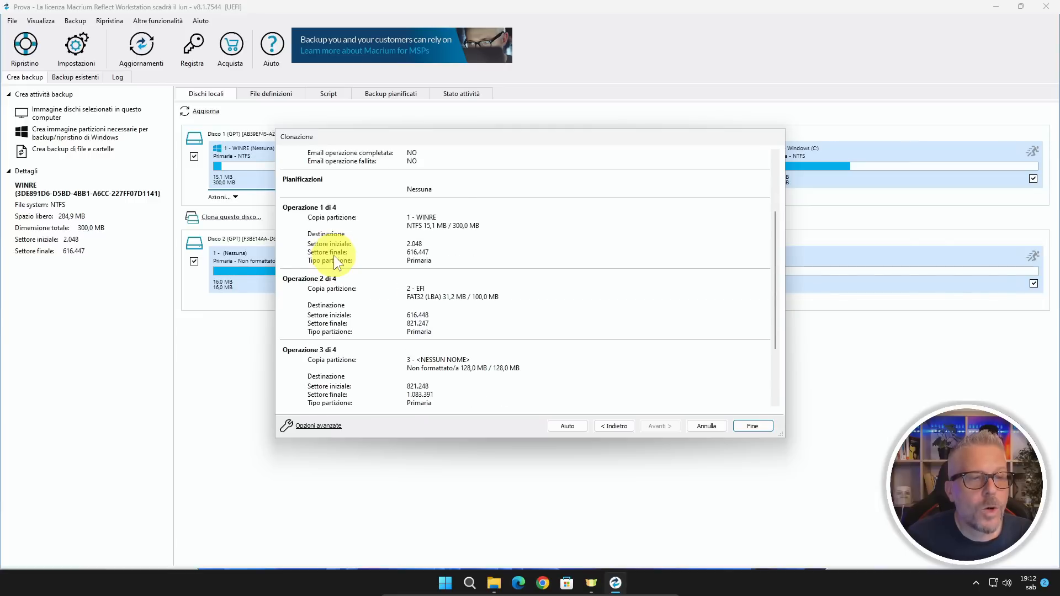
scroll(334, 255, "down", 2)
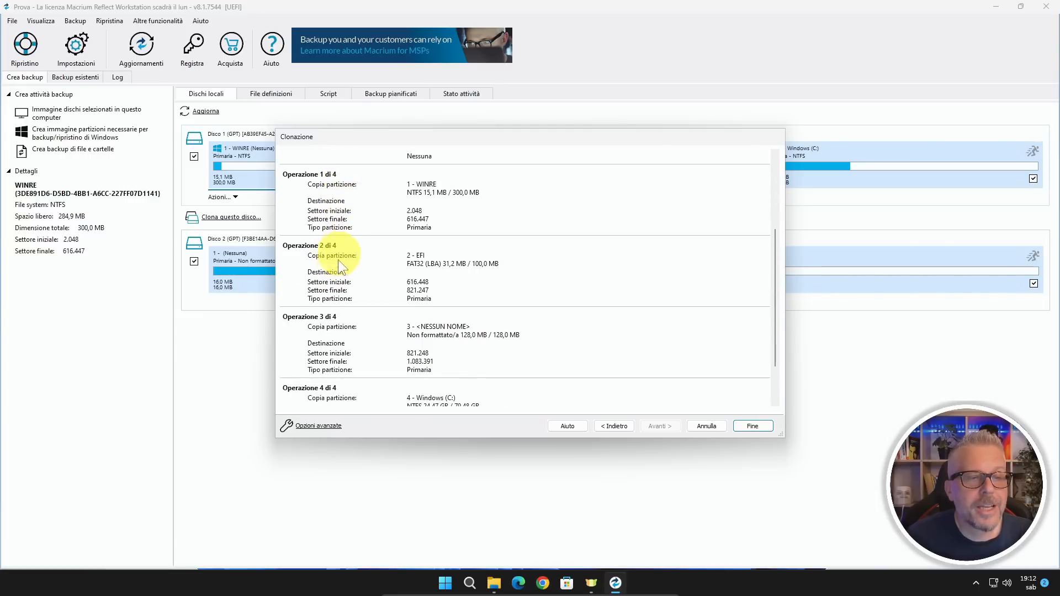
scroll(339, 320, "down", 3)
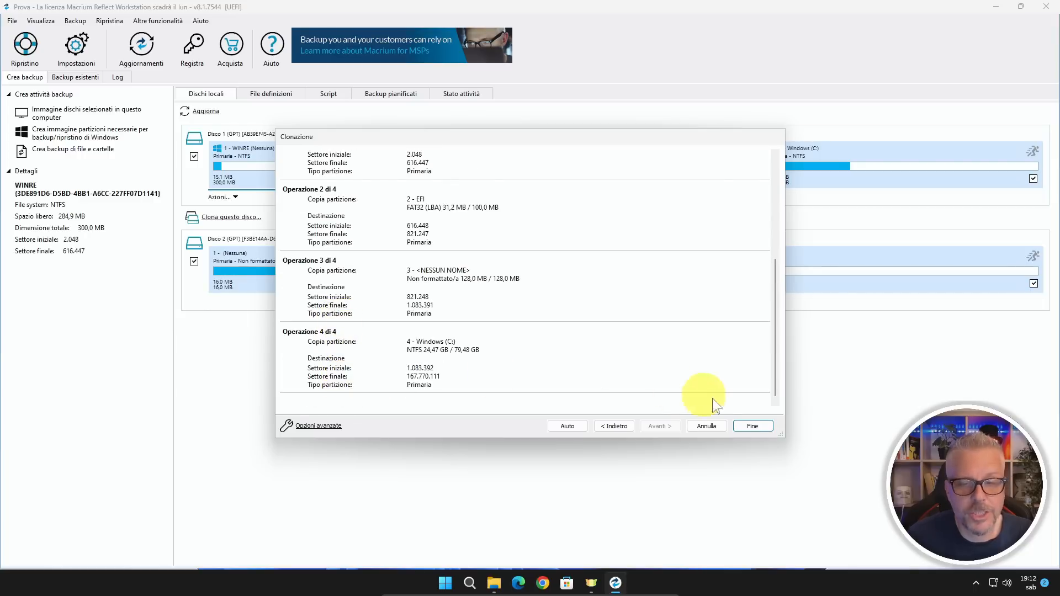
left_click(753, 426)
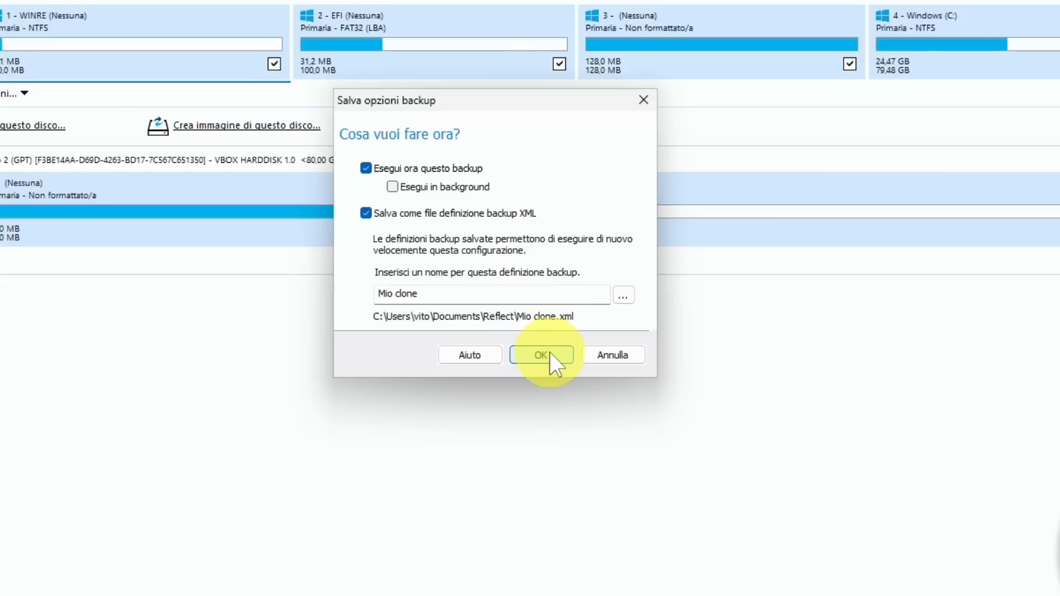
left_click(551, 354)
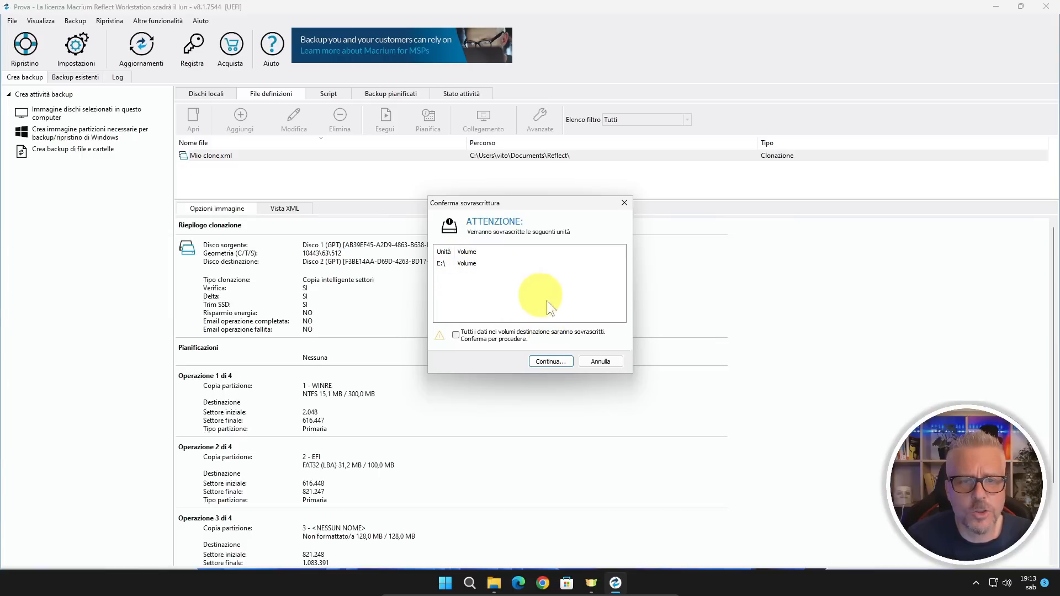
- Examine the contents of the source drive Windows (C:) and the destination drive Volume (E:) in File Explorer
left_click(493, 583)
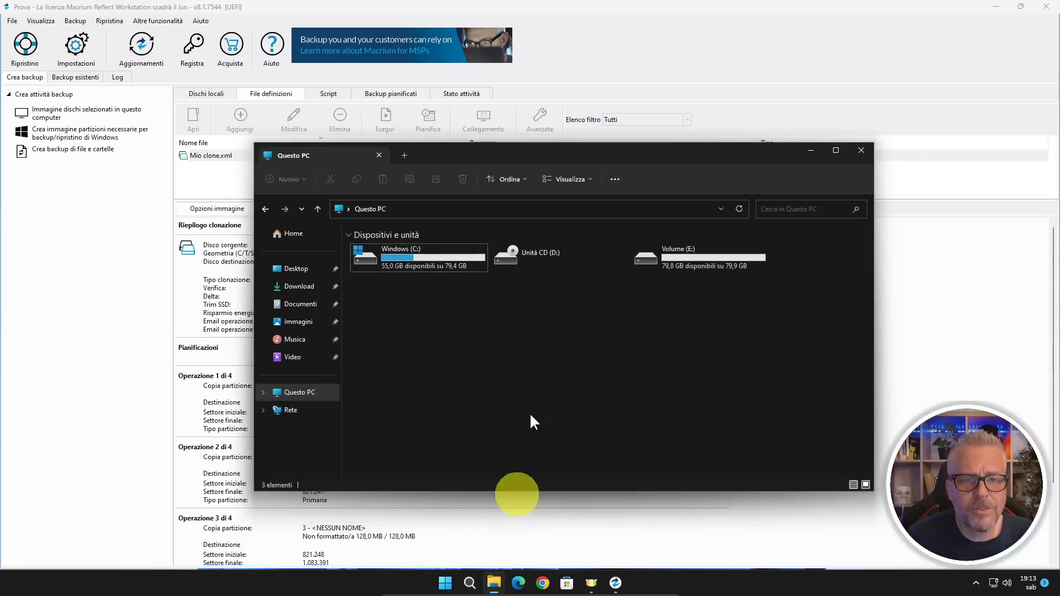
left_click(425, 257)
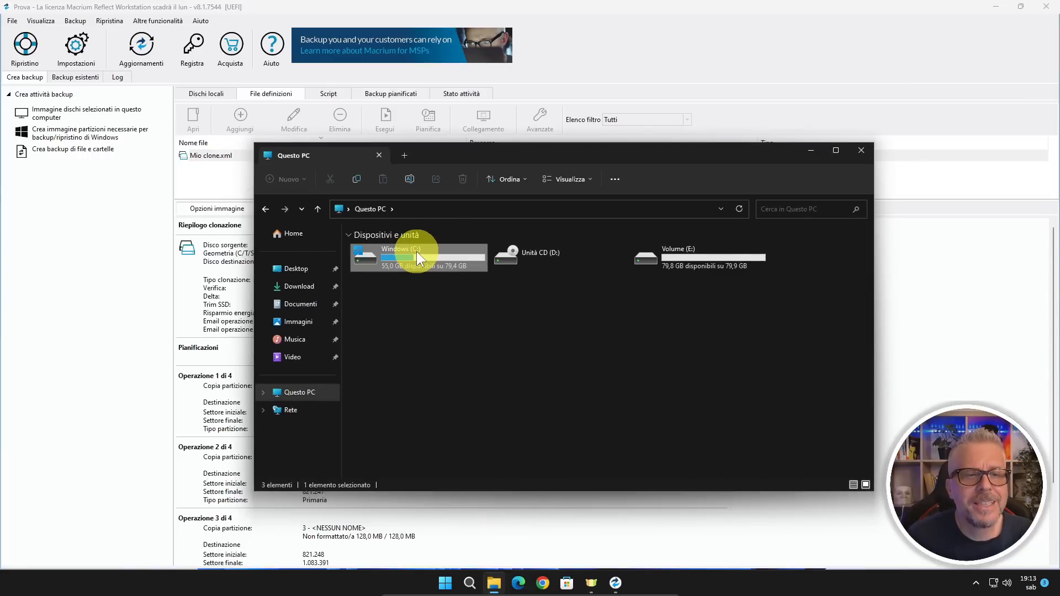
double_click(416, 251)
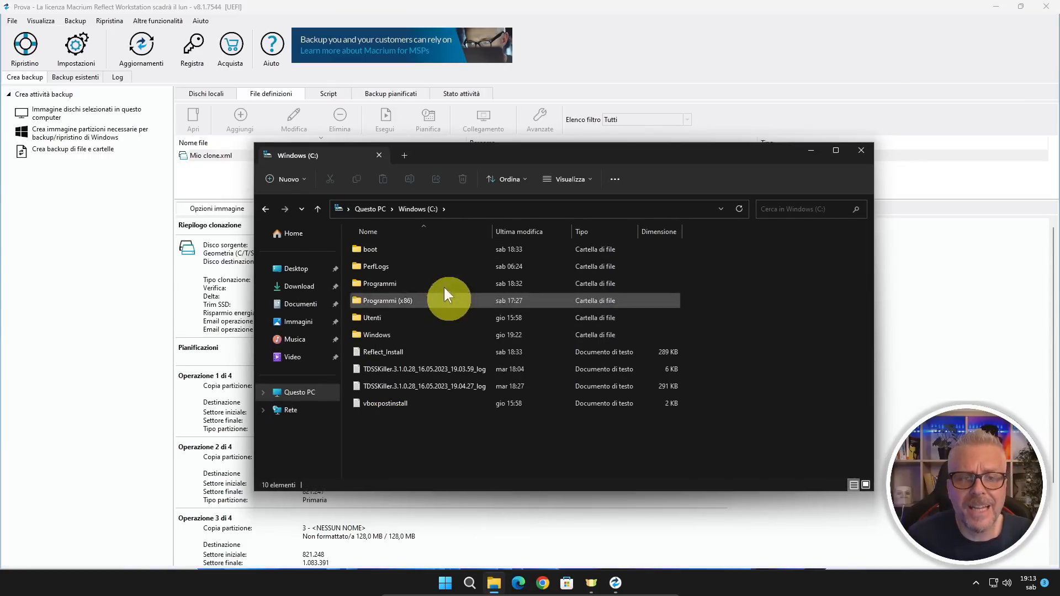
left_click(371, 209)
left_click(694, 256)
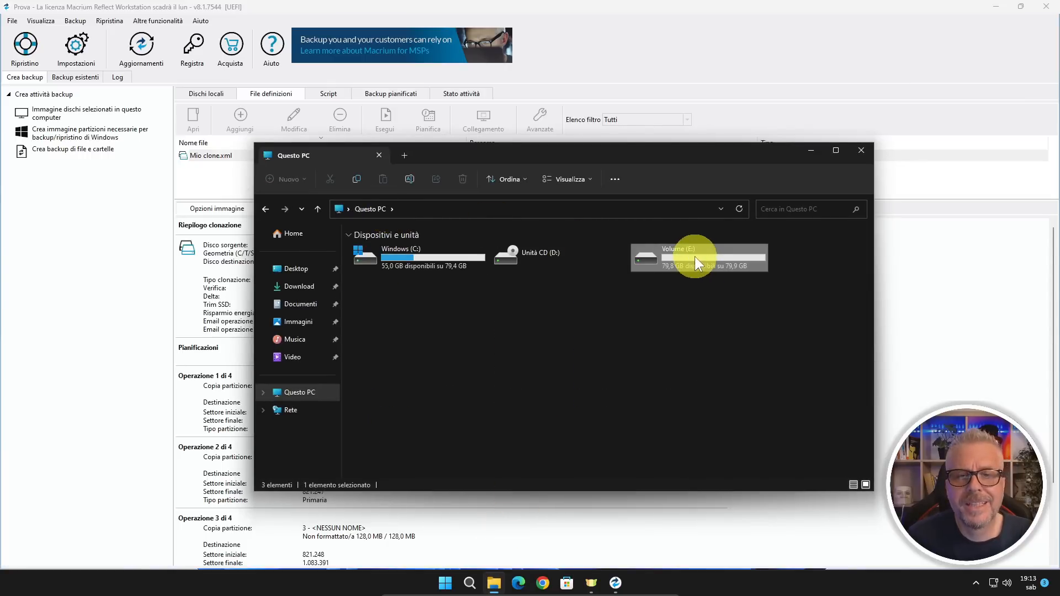
double_click(690, 257)
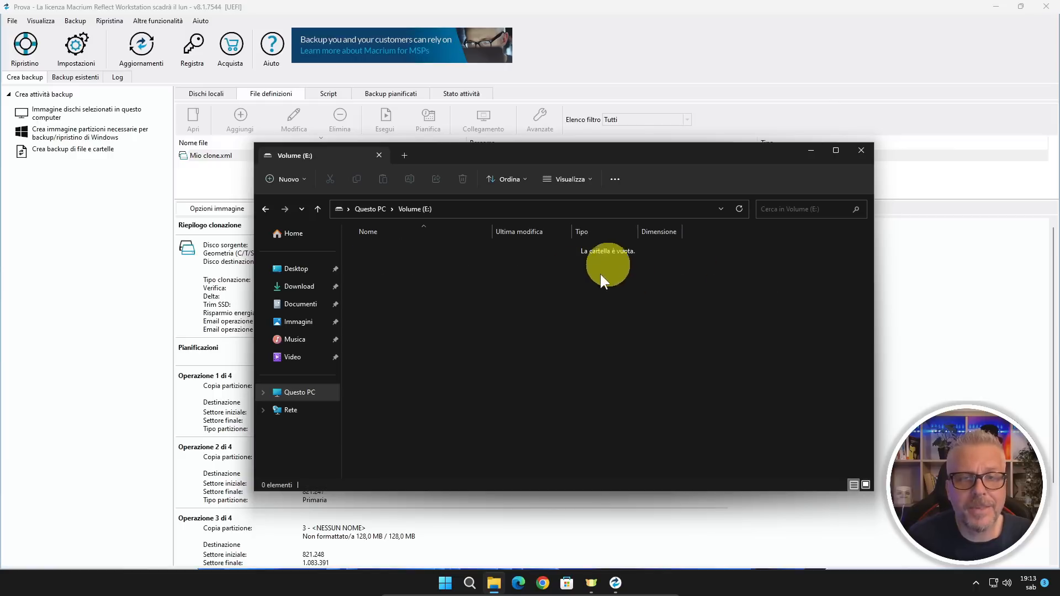
left_click(386, 209)
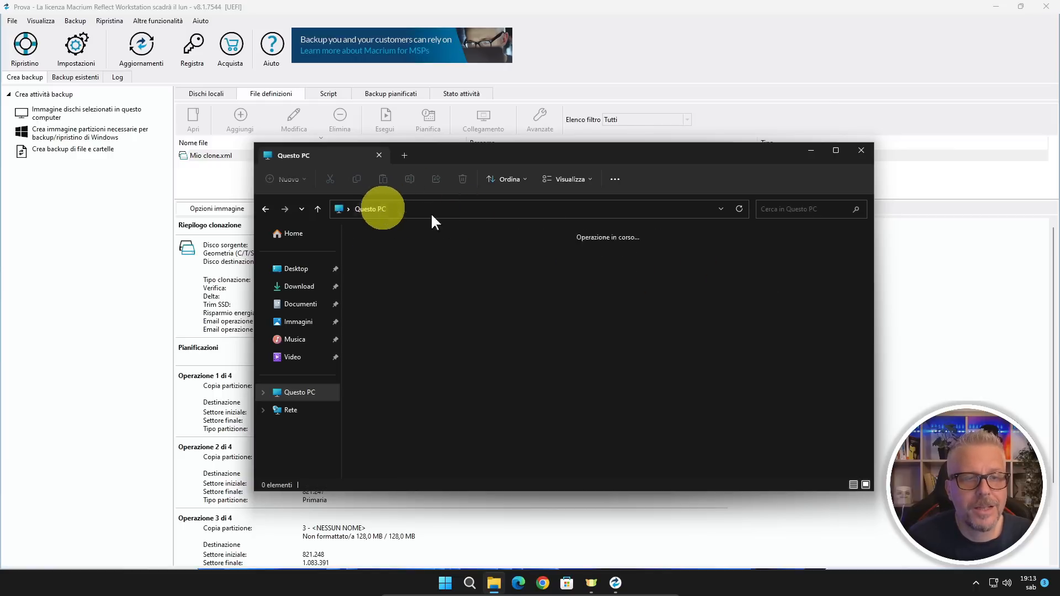
left_click(811, 151)
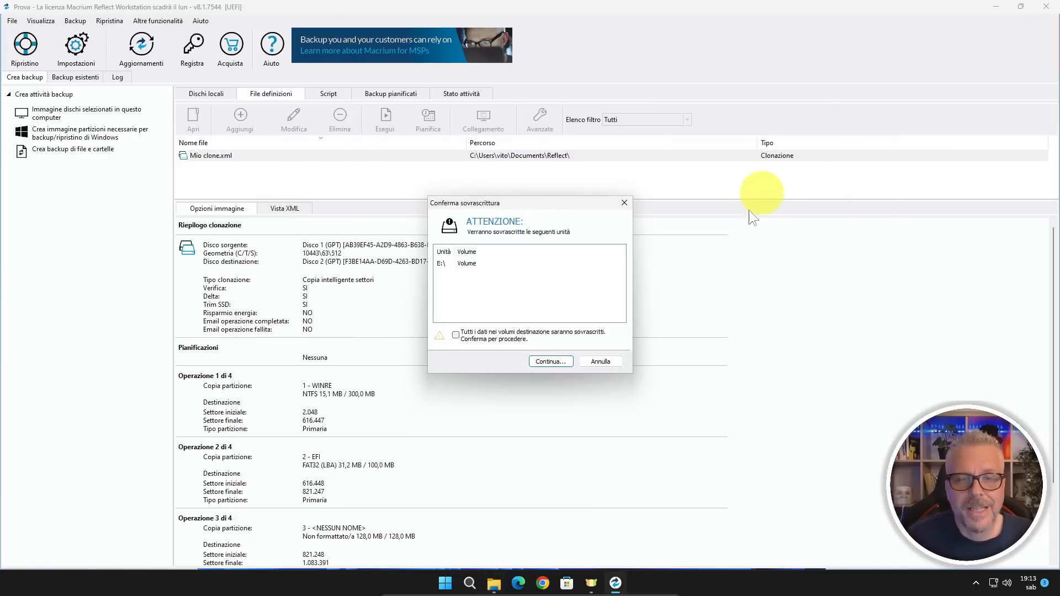
- Confirm overwriting all data on volume E:, run the cloning to completion and close its progress window
left_click(455, 335)
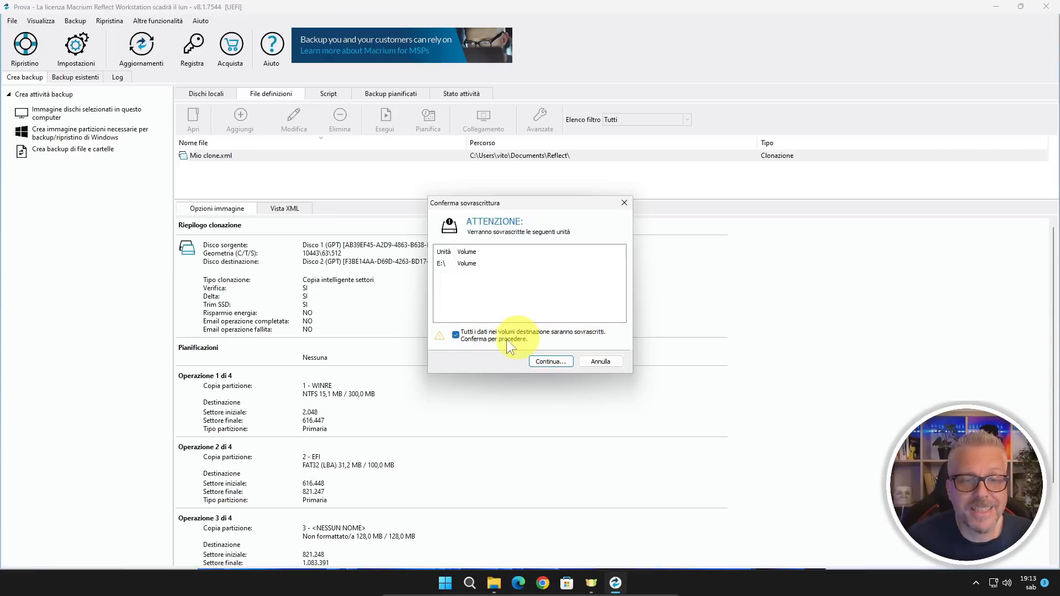
left_click(552, 361)
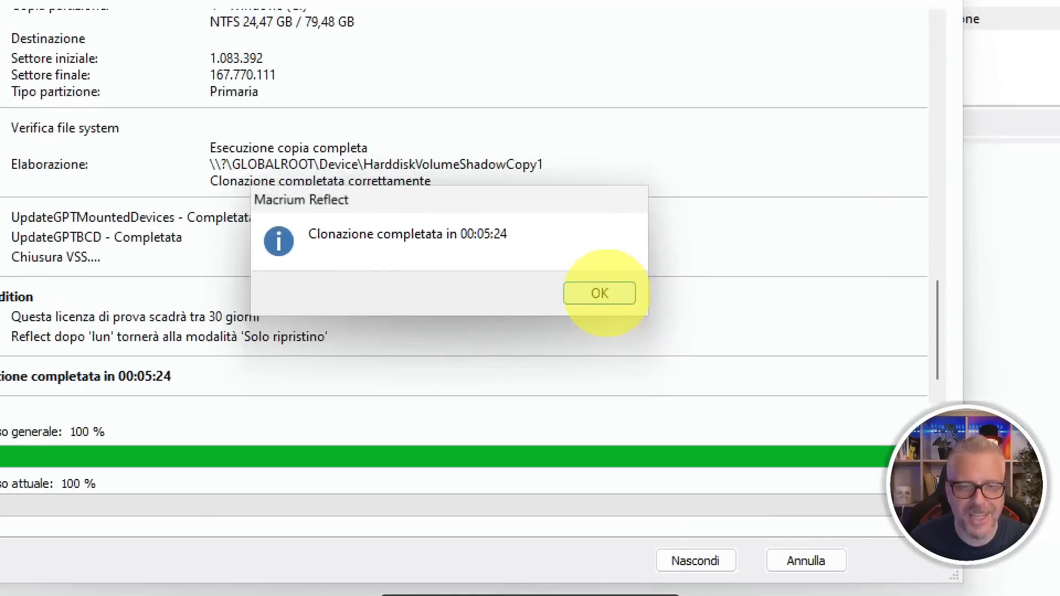
left_click(606, 293)
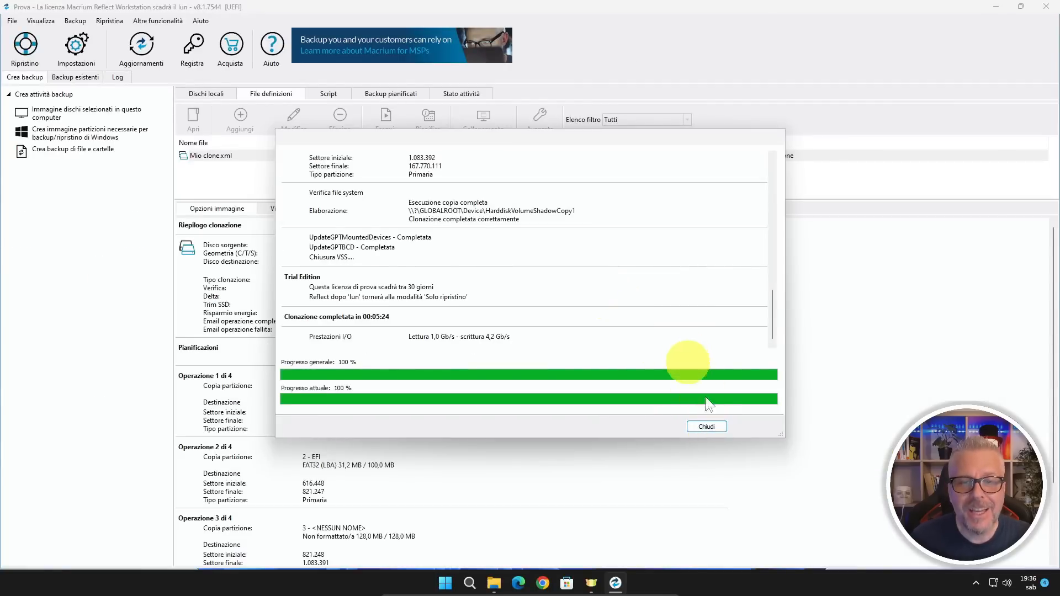
left_click(706, 427)
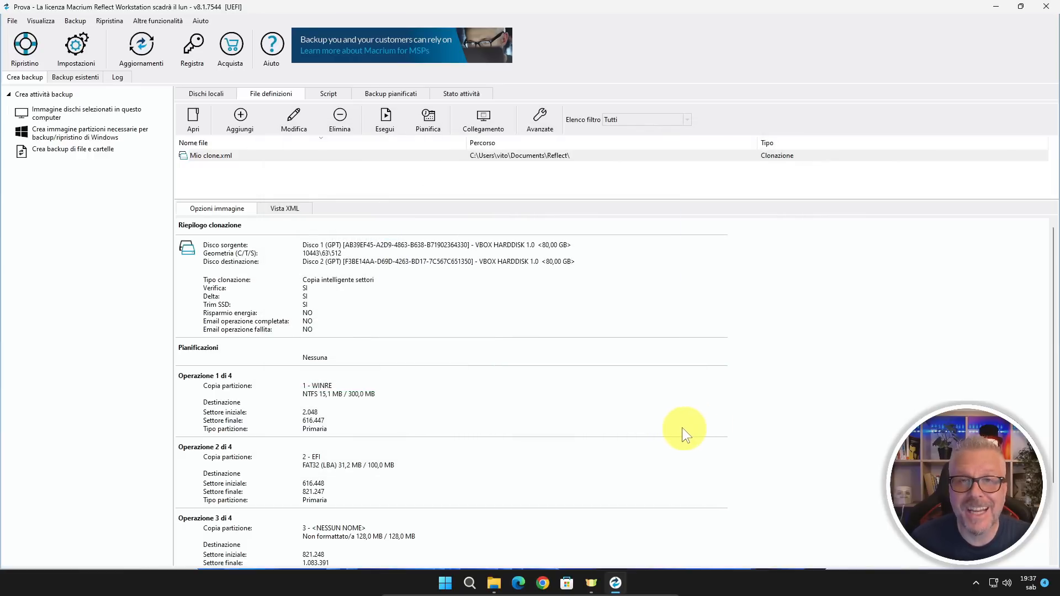
- Compare the contents of the original Windows (C:) drive and the cloned Windows (F:) drive in File Explorer
left_click(494, 584)
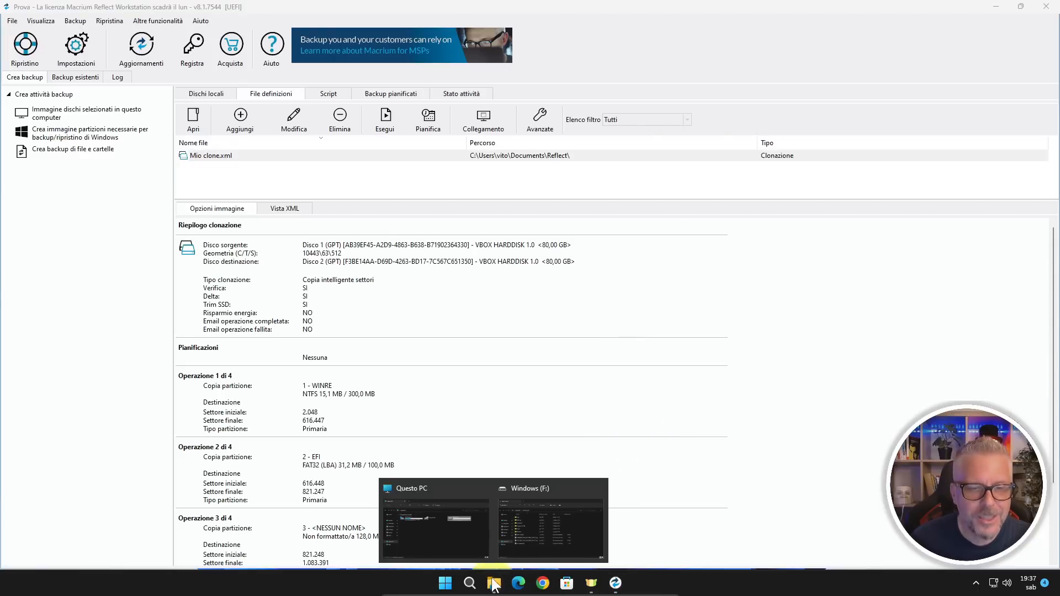
left_click(469, 525)
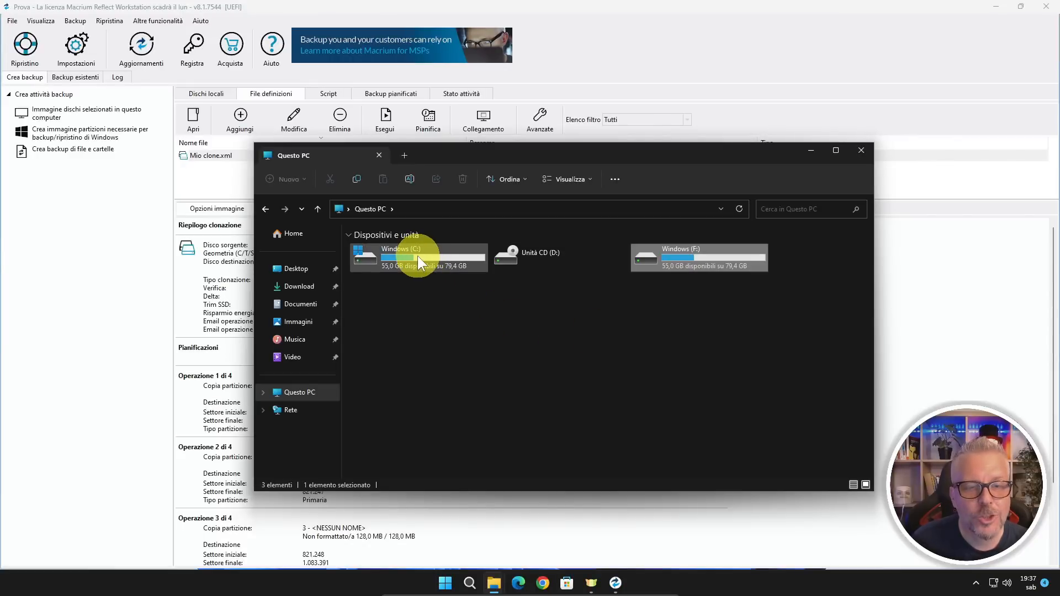
double_click(417, 257)
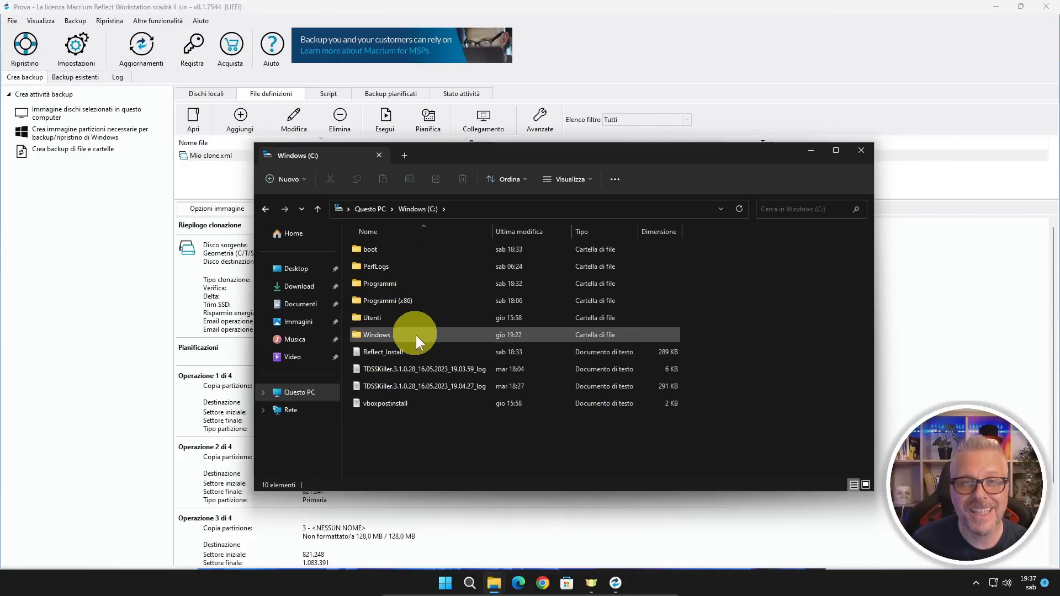
left_click(368, 210)
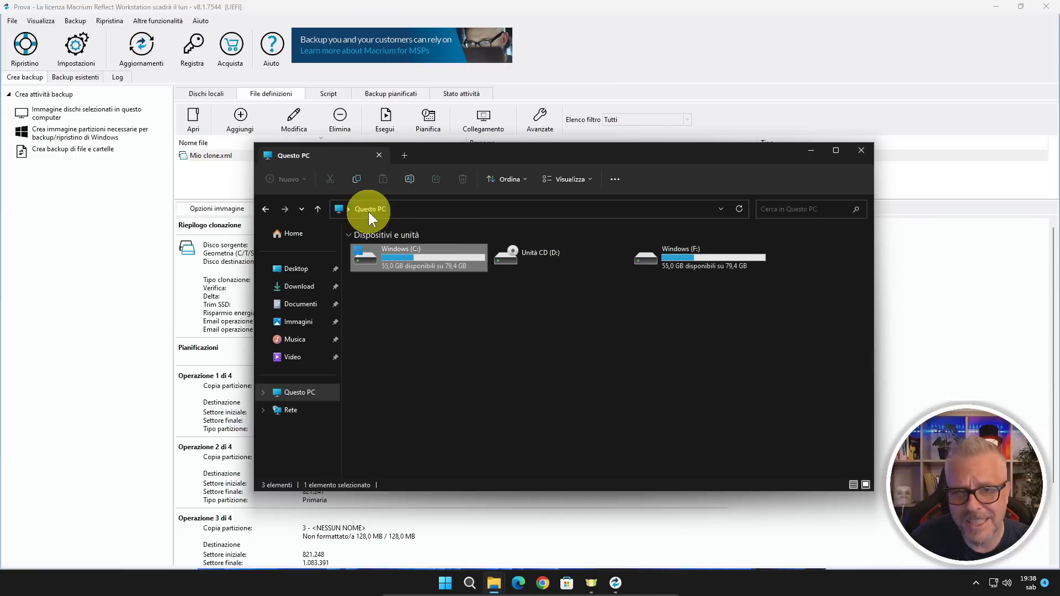
double_click(698, 260)
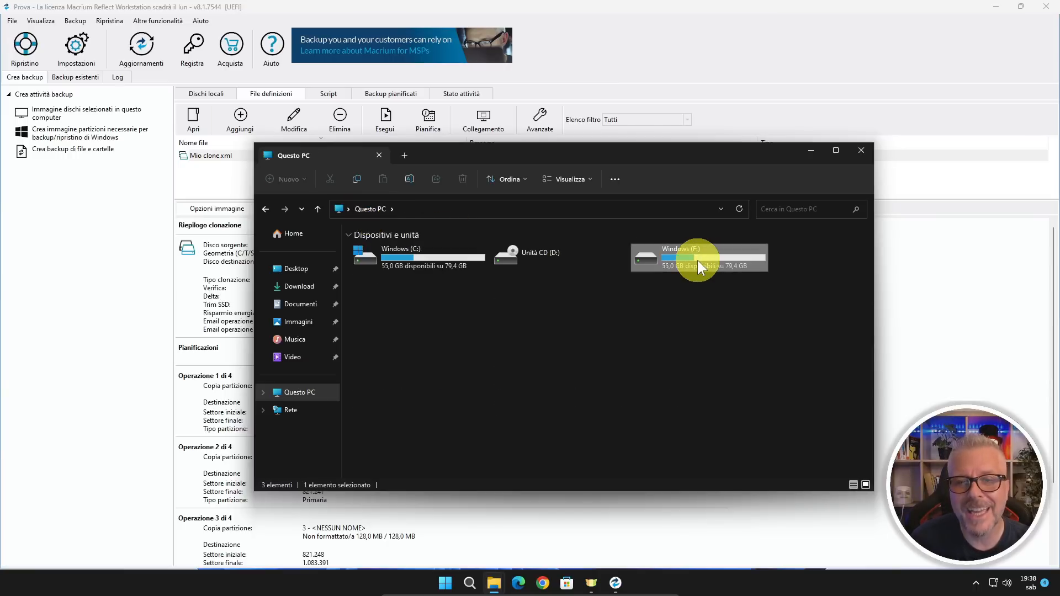